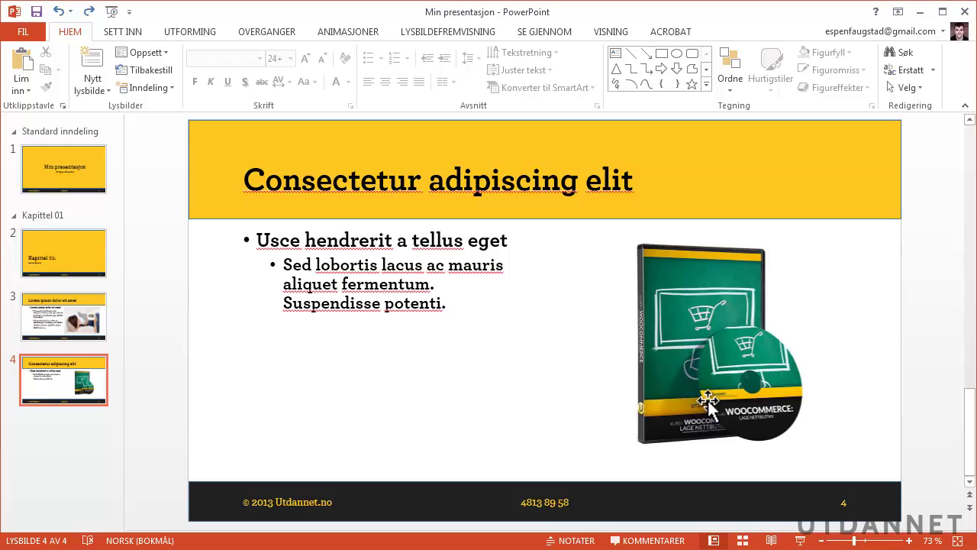
# Select the WooCommerce box picture on slide 4 and show the Picture Tools Format tab.
pyautogui.click(689, 345)
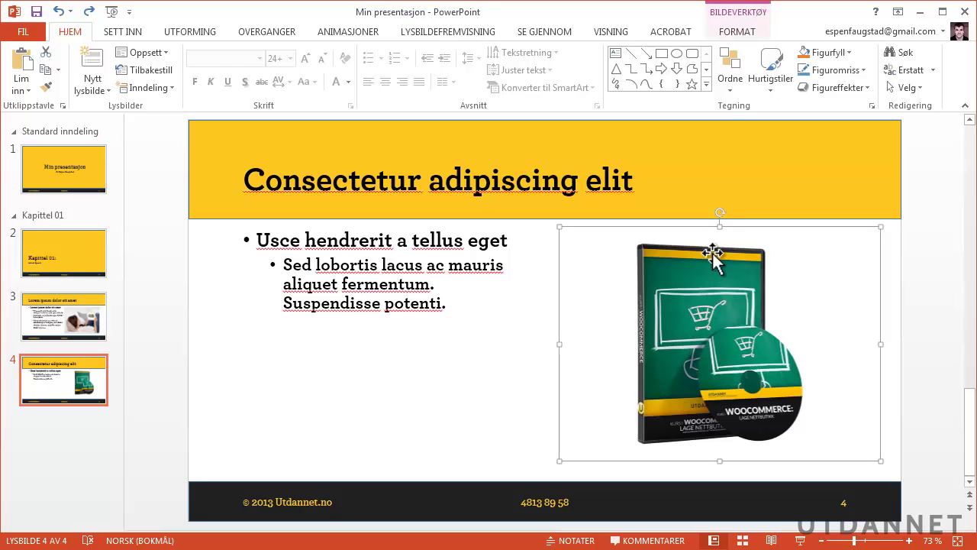
pyautogui.click(735, 33)
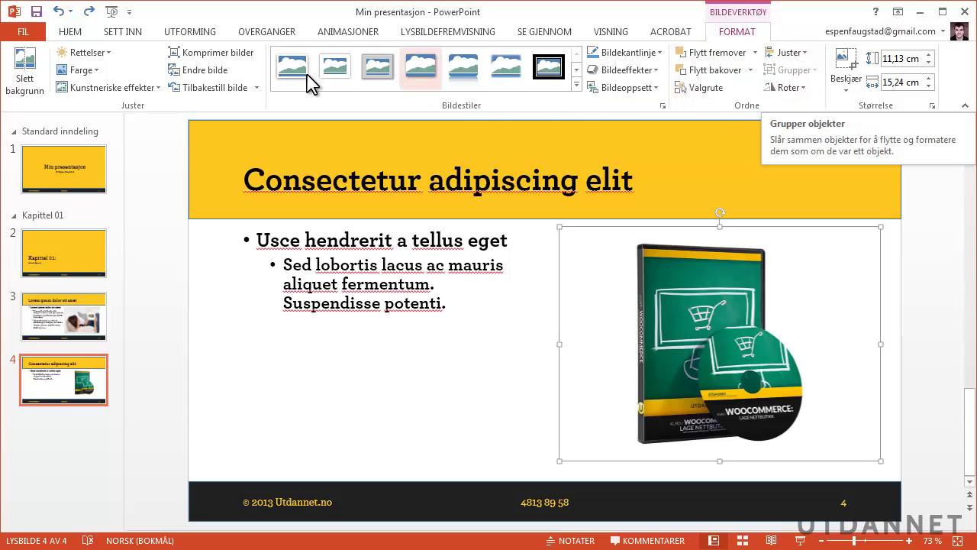
# Remove the WooCommerce picture's background, with the keep area fitted tightly around the box and disc.
pyautogui.click(26, 67)
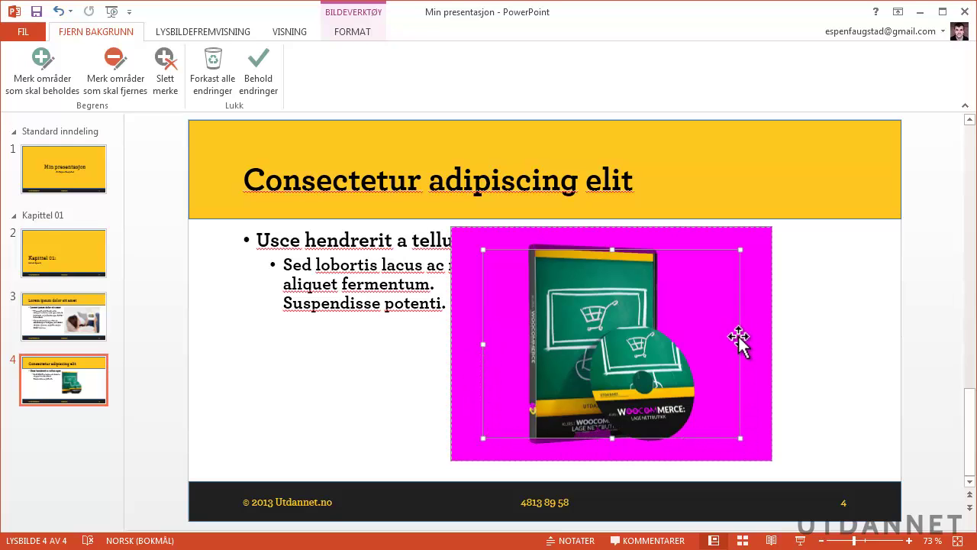
pyautogui.moveTo(740, 248); pyautogui.dragTo(691, 241)
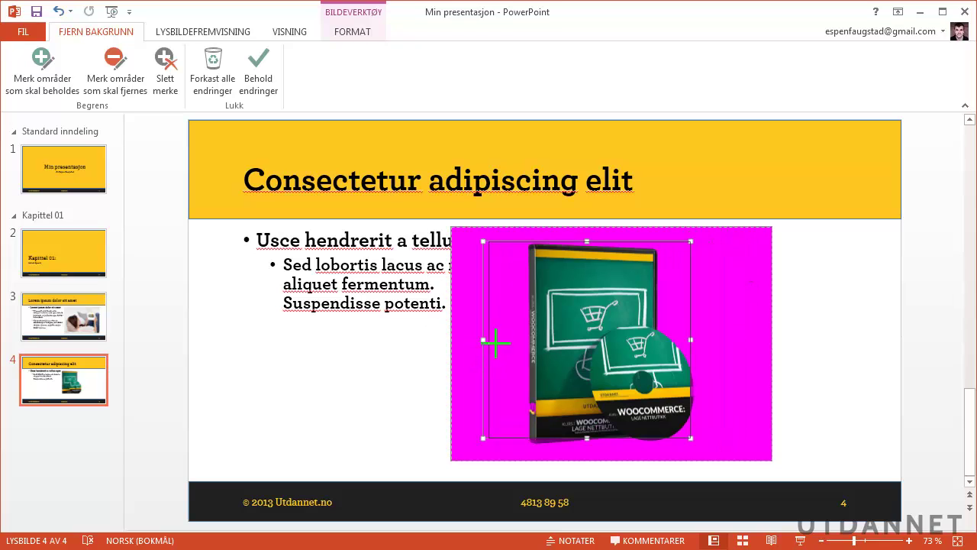
pyautogui.moveTo(494, 343); pyautogui.dragTo(516, 339)
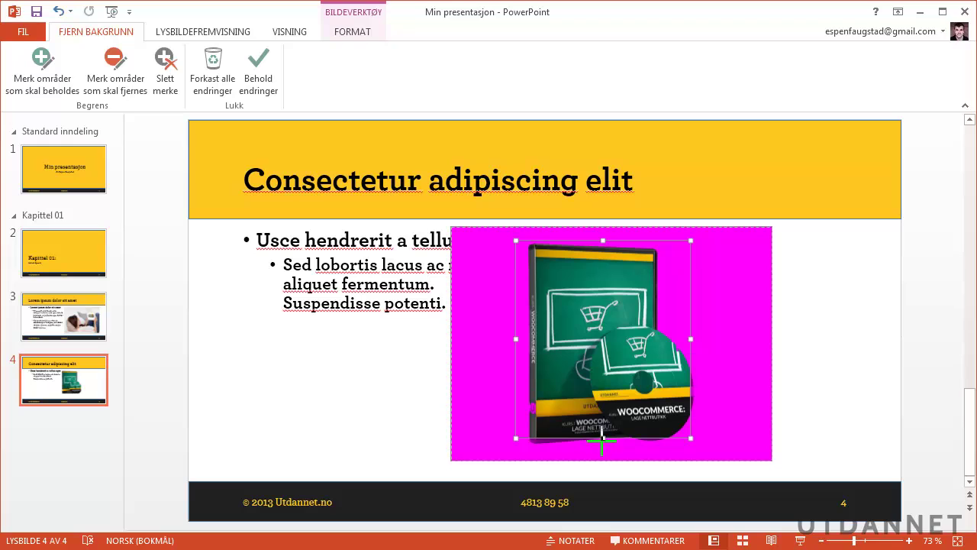
pyautogui.moveTo(602, 438); pyautogui.dragTo(604, 453)
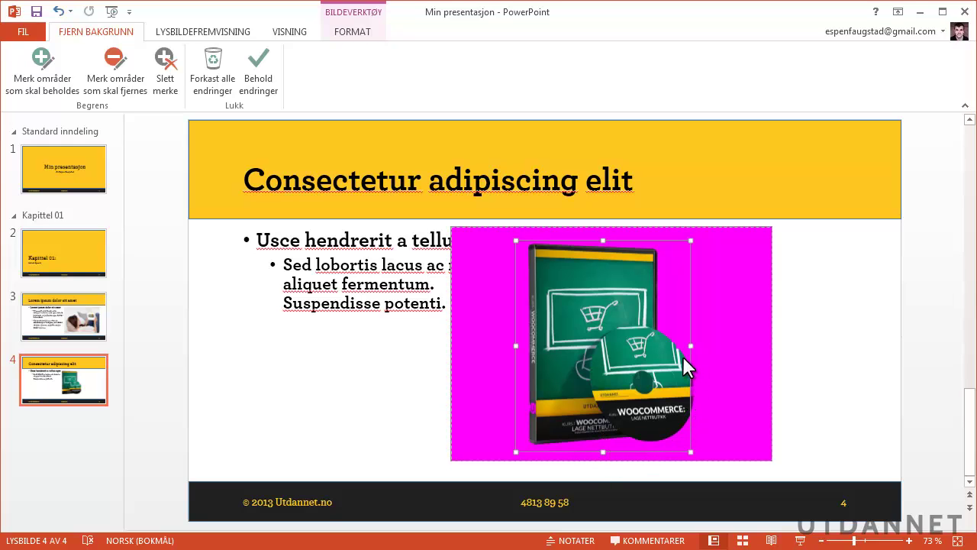
pyautogui.moveTo(691, 344); pyautogui.dragTo(699, 344)
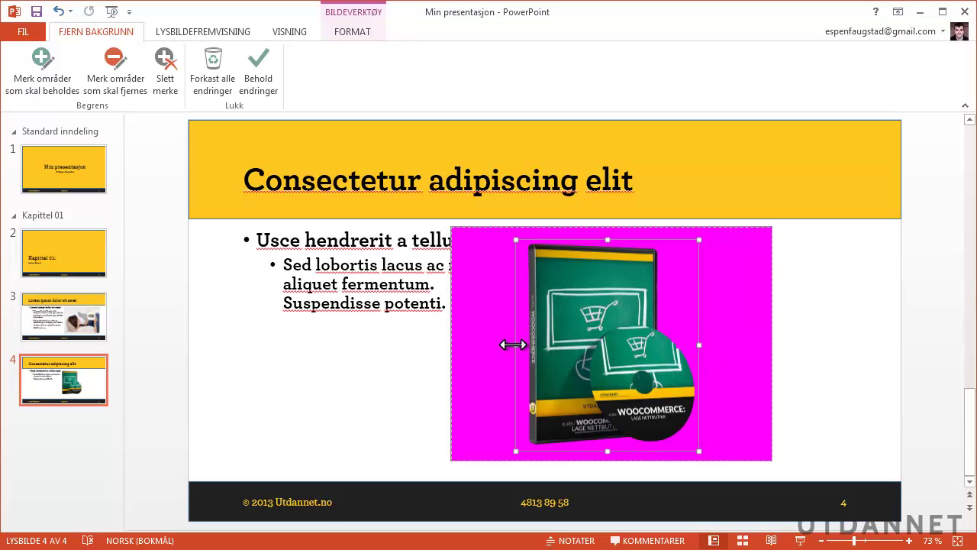
pyautogui.moveTo(513, 344); pyautogui.dragTo(520, 344)
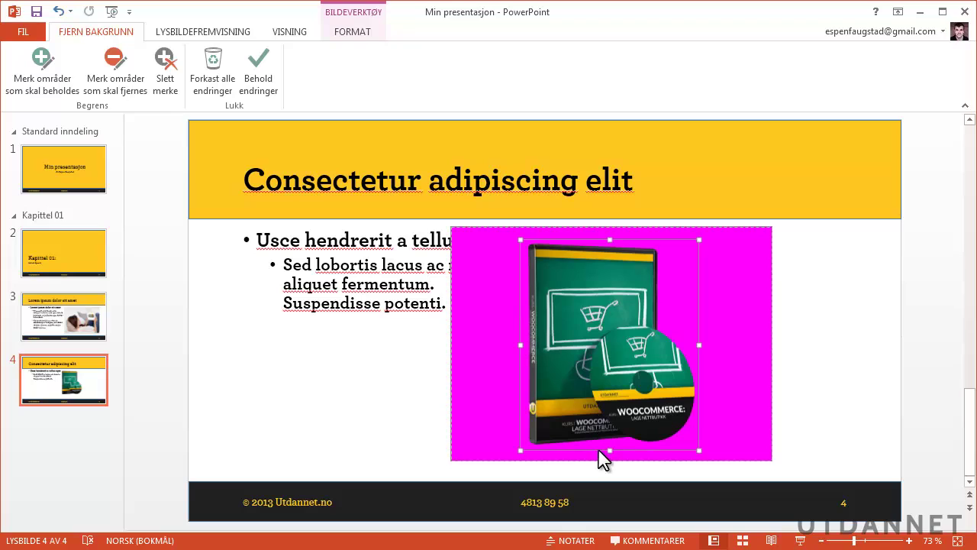
pyautogui.moveTo(609, 450); pyautogui.dragTo(609, 450)
pyautogui.click(255, 76)
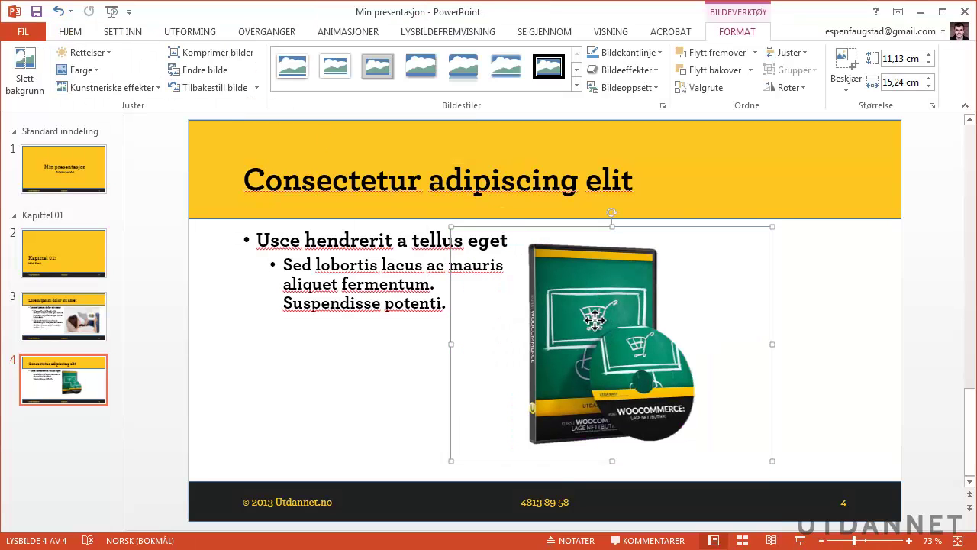
# Move the cut-out WooCommerce picture beside the bullet text and bring up the Corrections presets.
pyautogui.moveTo(593, 324)
pyautogui.mouseDown()
pyautogui.moveTo(514, 313)
pyautogui.moveTo(262, 316)
pyautogui.moveTo(694, 315)
pyautogui.moveTo(685, 313)
pyautogui.mouseUp()
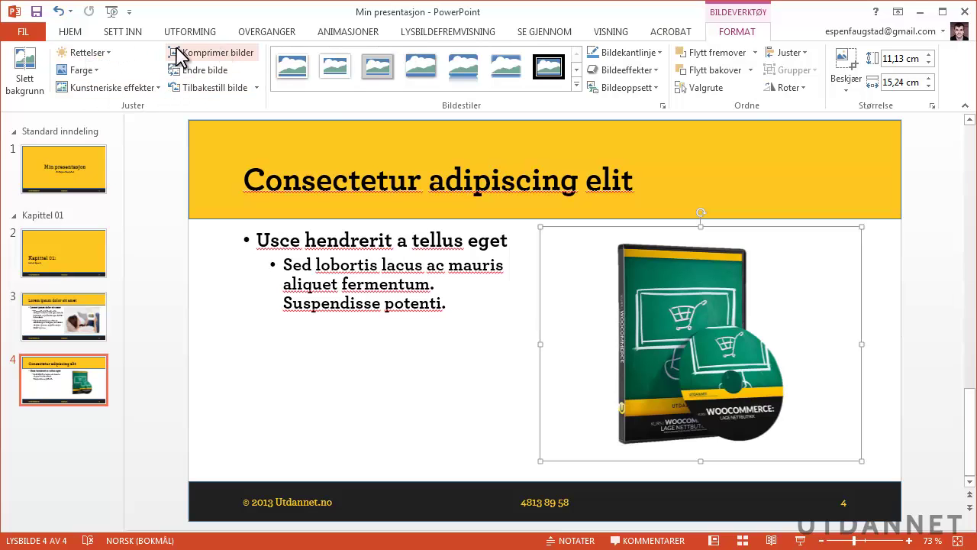
pyautogui.click(80, 52)
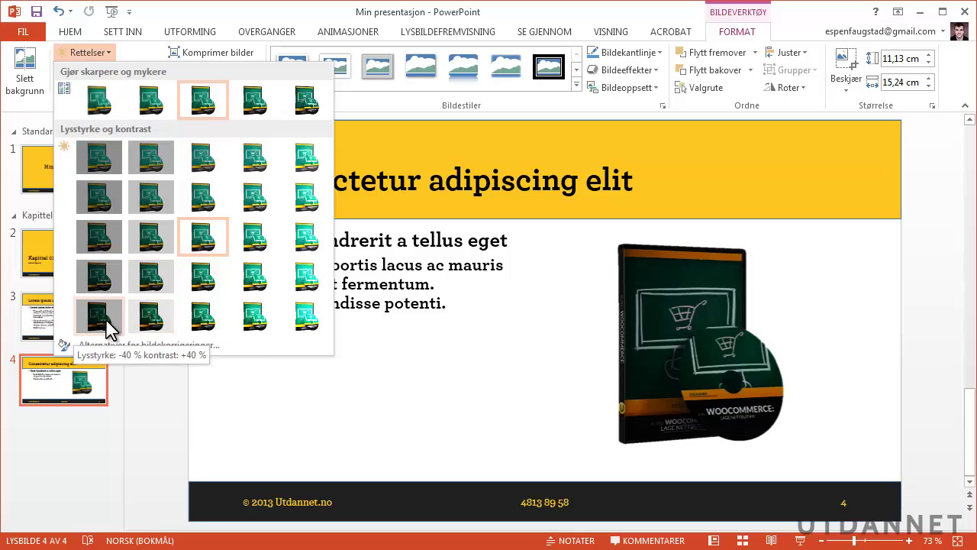
# Browse the Color options, then bring up the Artistic Effects gallery for the WooCommerce picture.
pyautogui.click(85, 52)
pyautogui.click(80, 69)
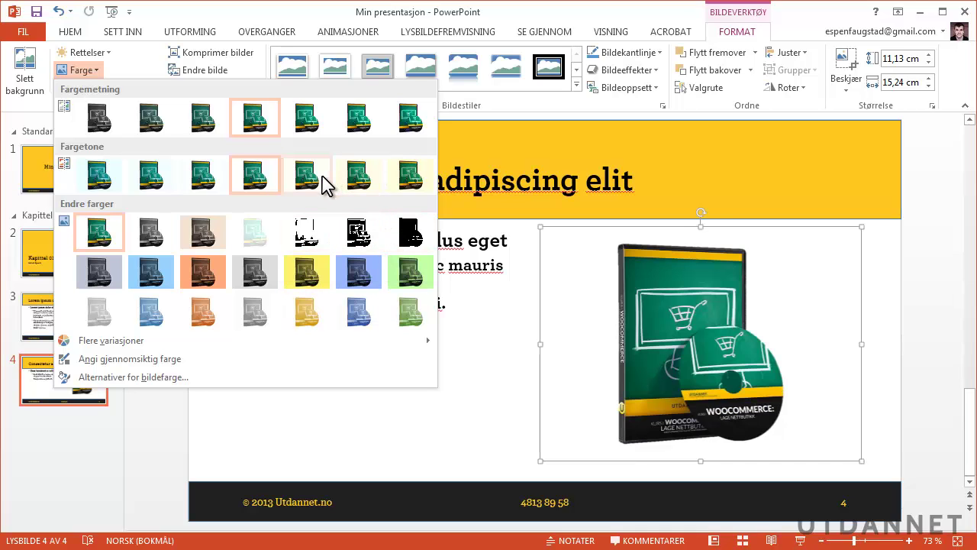
pyautogui.click(84, 69)
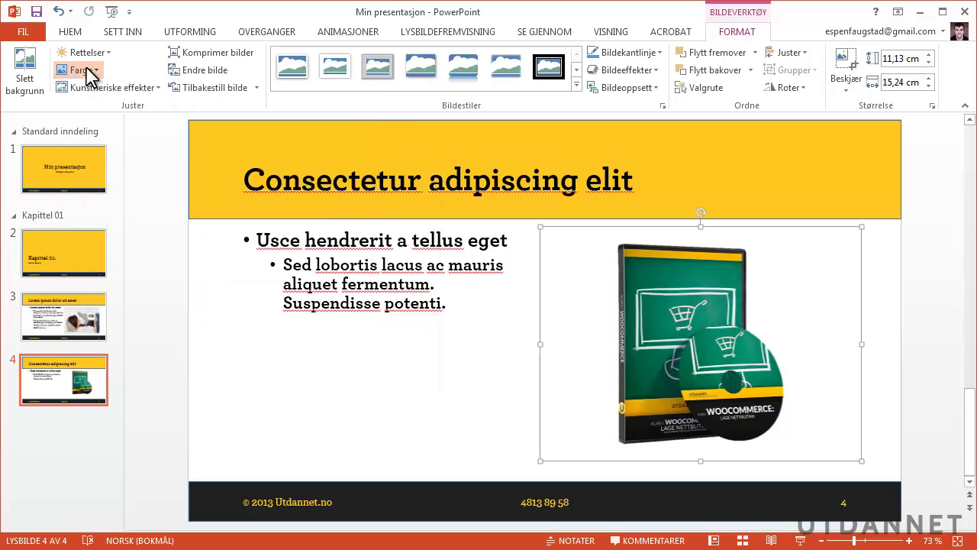
pyautogui.click(97, 88)
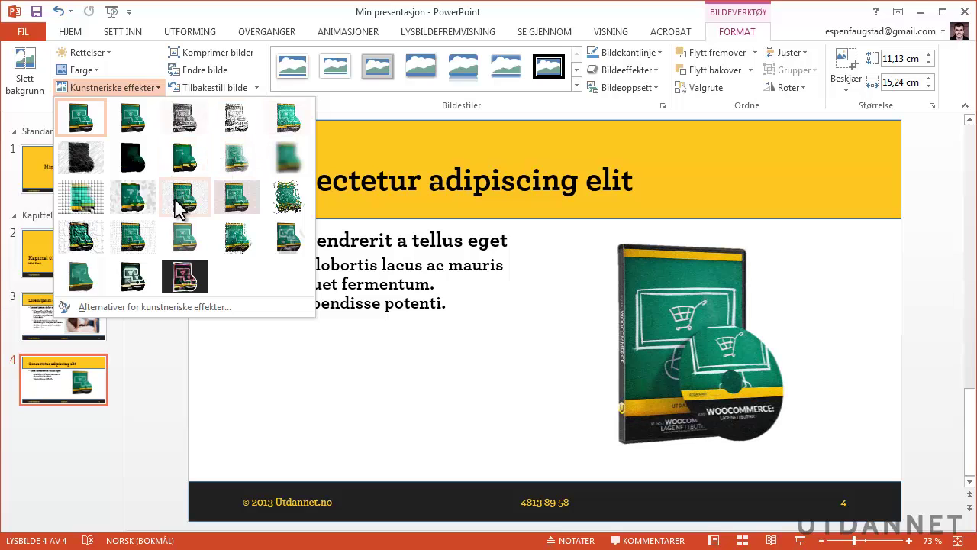
# Dismiss the Artistic Effects gallery without applying any effect to the WooCommerce picture.
pyautogui.click(135, 87)
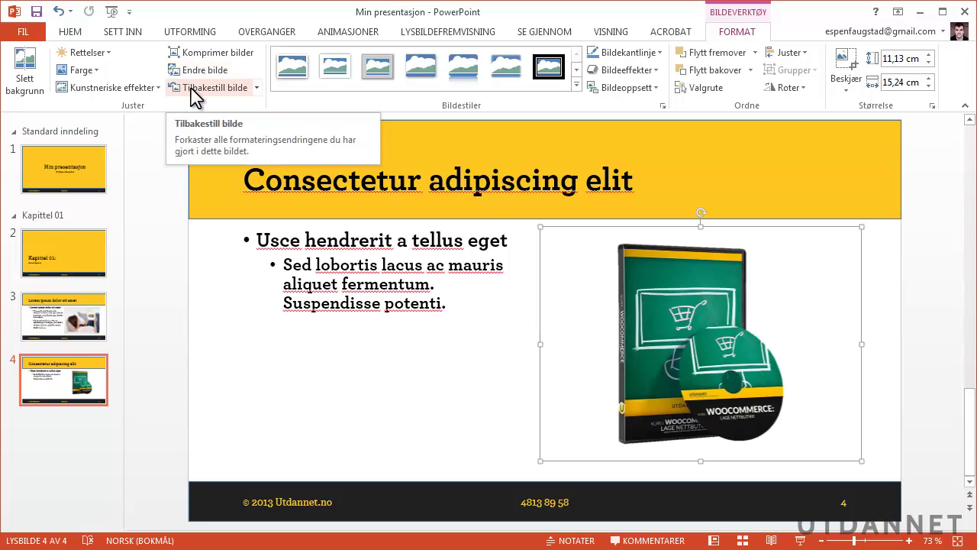
pyautogui.click(83, 52)
pyautogui.click(99, 268)
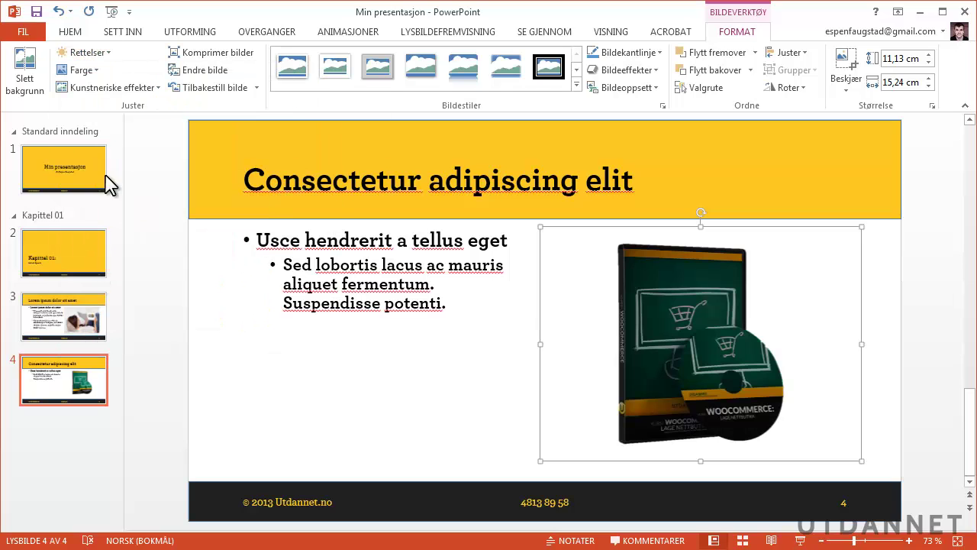
pyautogui.click(187, 92)
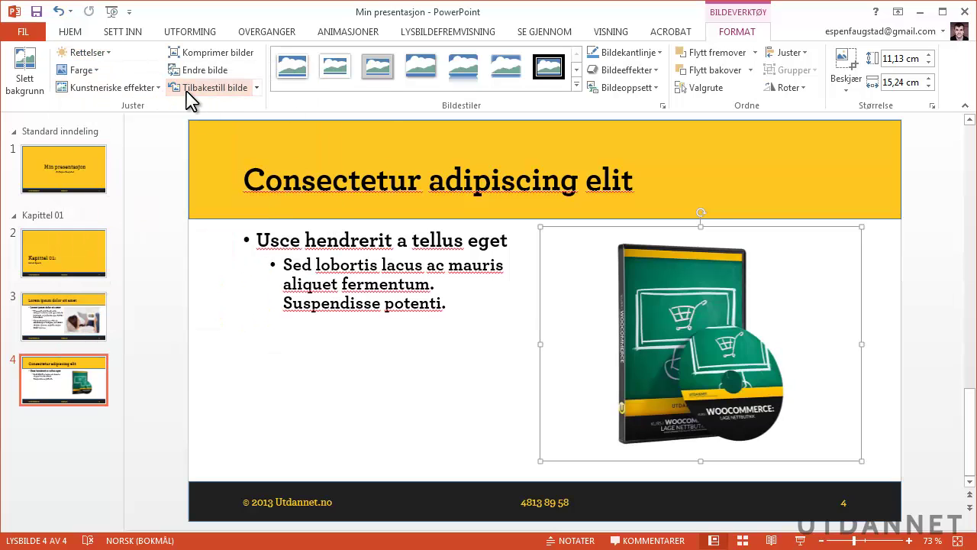
pyautogui.moveTo(683, 365); pyautogui.dragTo(647, 365)
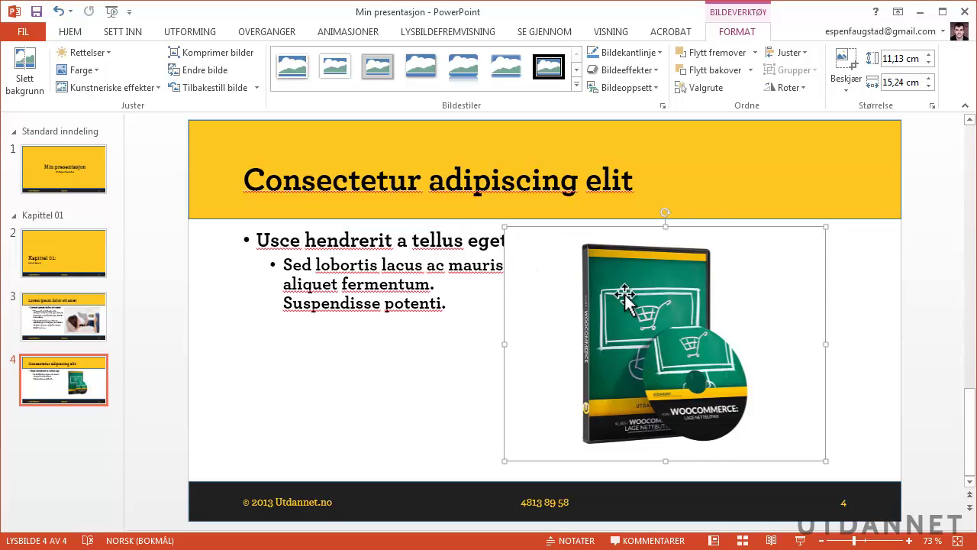
pyautogui.moveTo(625, 297); pyautogui.dragTo(551, 303)
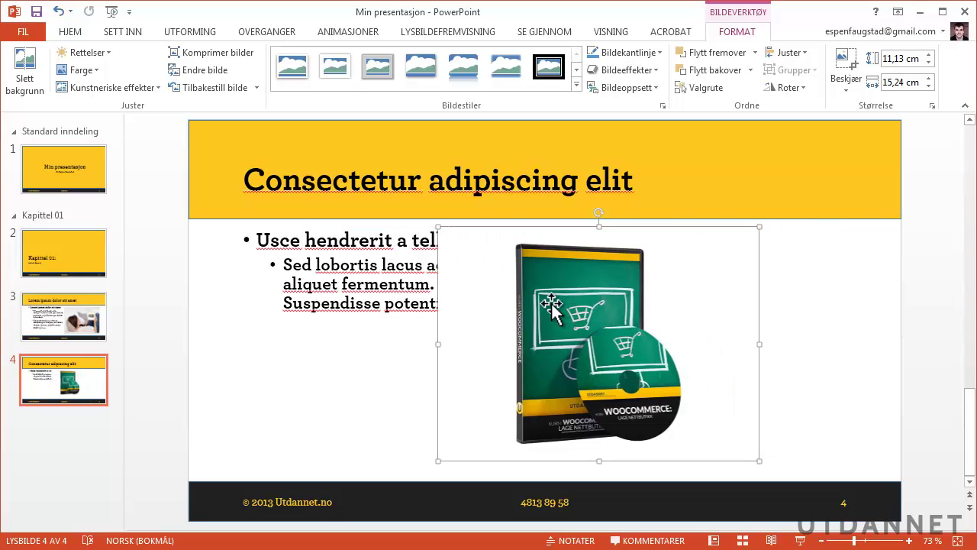
pyautogui.click(55, 13)
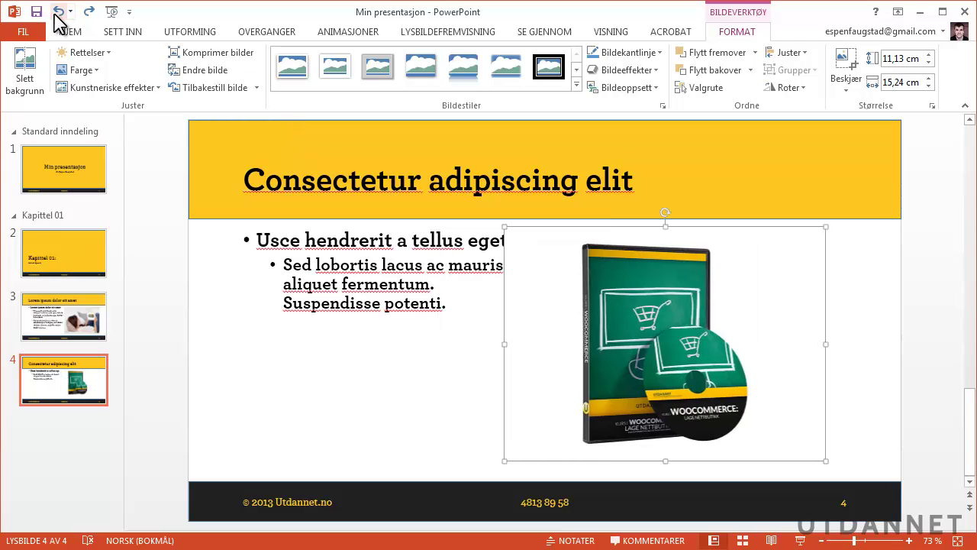
pyautogui.click(55, 12)
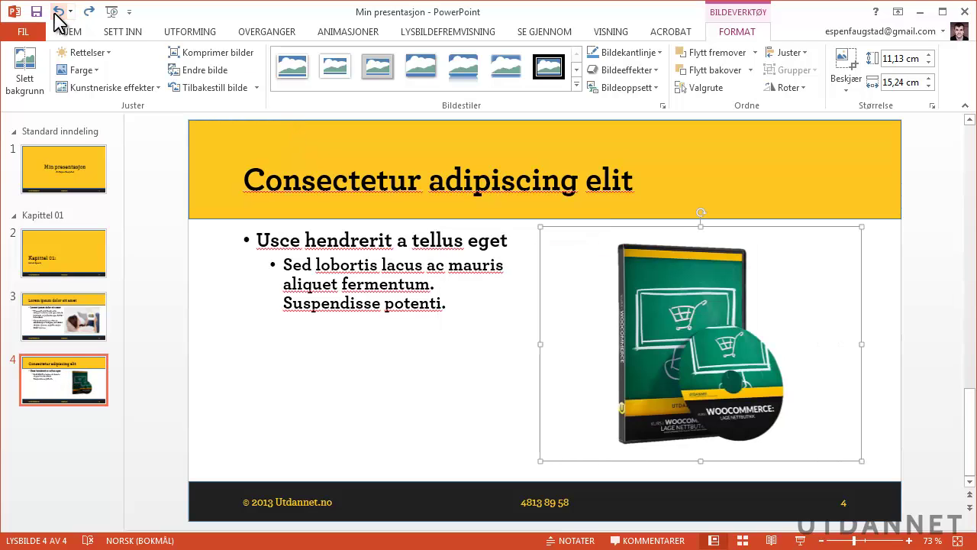
pyautogui.moveTo(664, 337)
pyautogui.mouseDown()
pyautogui.moveTo(487, 335)
pyautogui.moveTo(669, 334)
pyautogui.mouseUp()
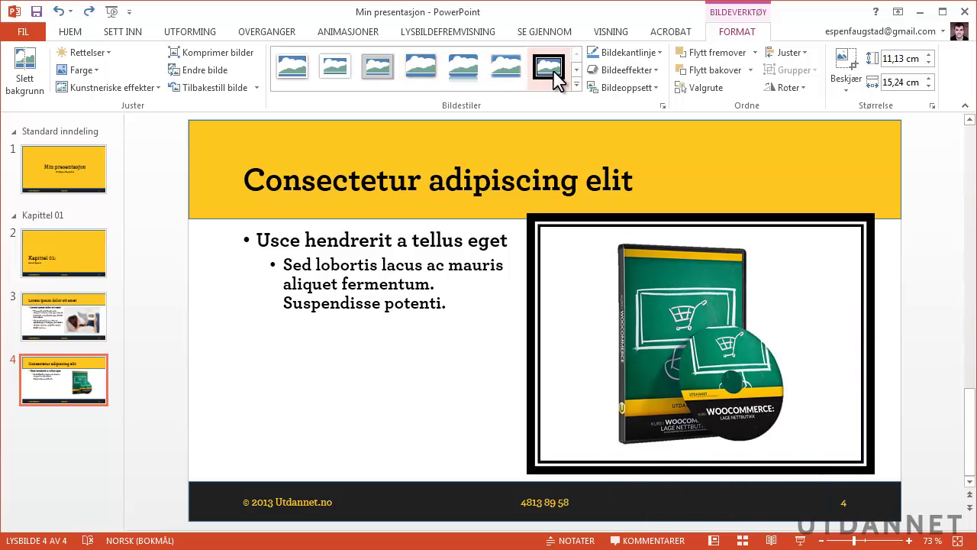
pyautogui.click(576, 84)
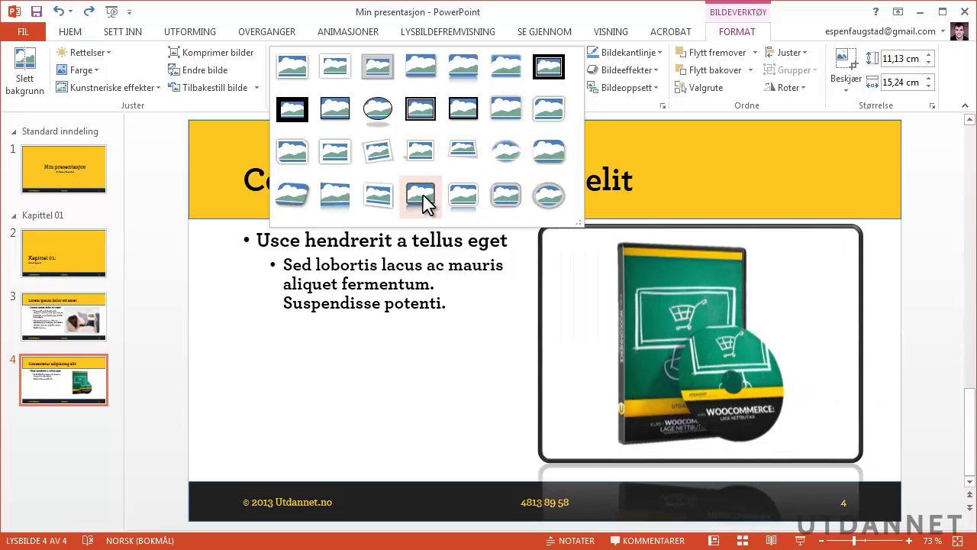
pyautogui.click(549, 67)
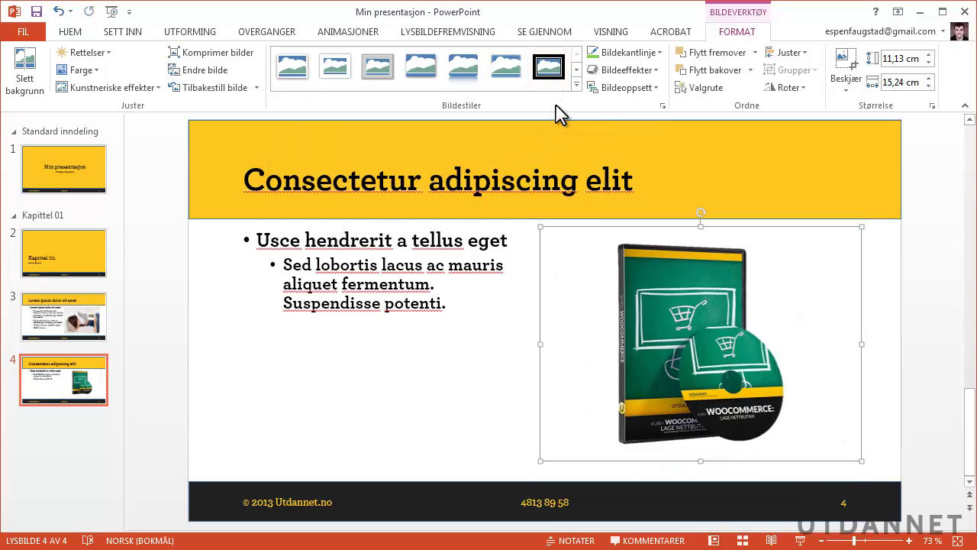
# Set the WooCommerce picture border to orange, 6 pt thick, with the Square Dot dash style.
pyautogui.click(621, 55)
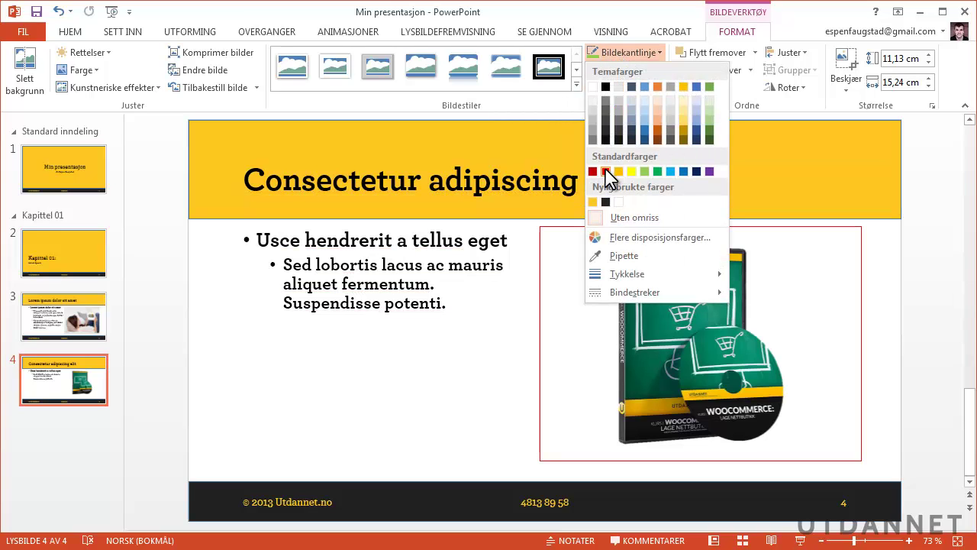
pyautogui.click(603, 53)
pyautogui.click(611, 52)
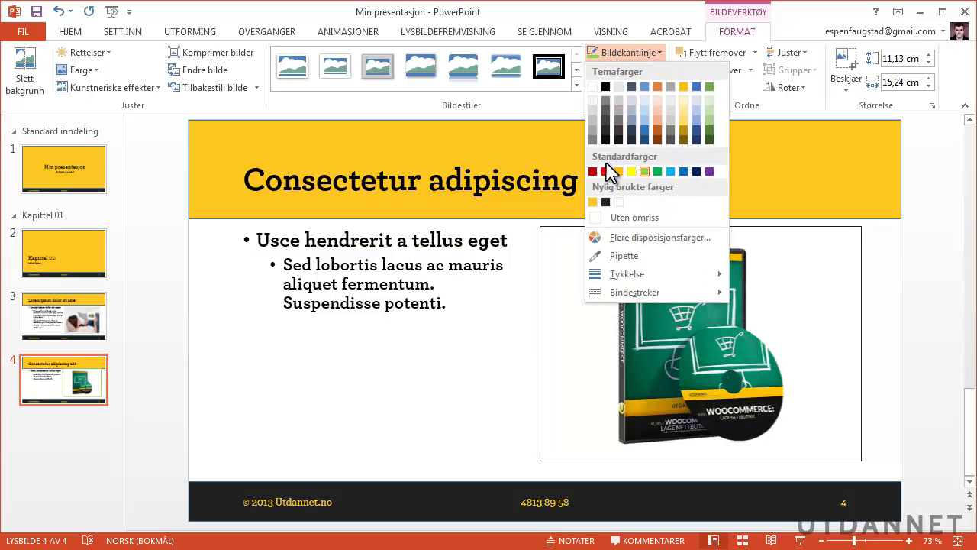
pyautogui.click(610, 52)
pyautogui.click(610, 52)
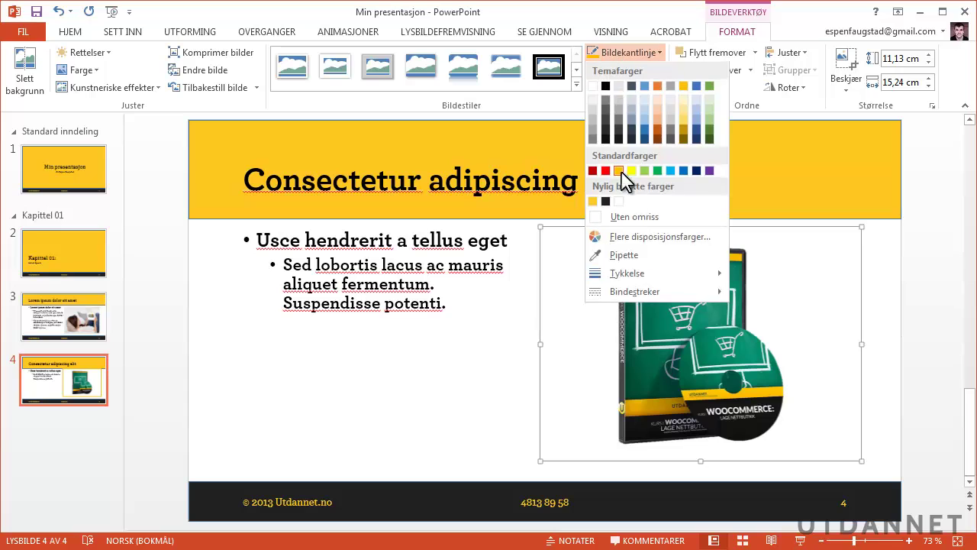
pyautogui.moveTo(657, 273)
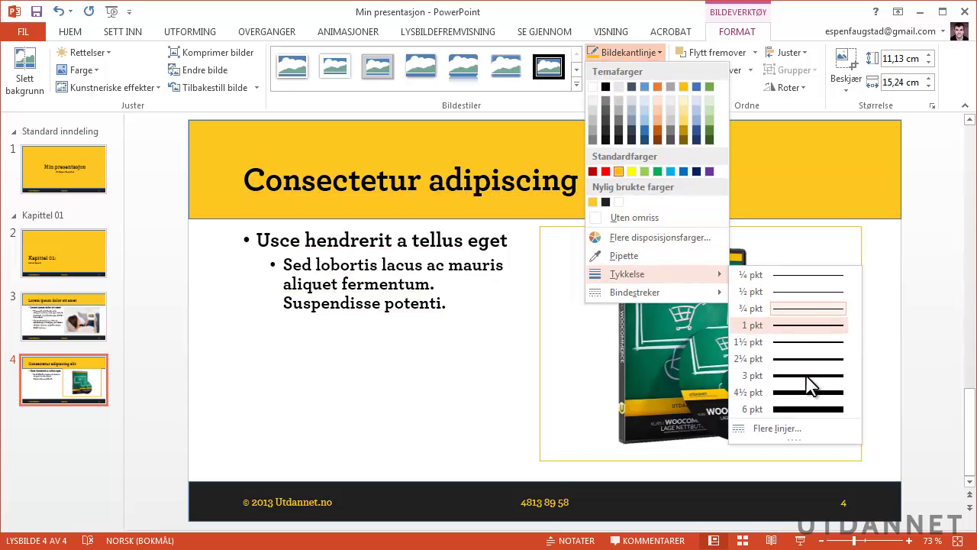
pyautogui.click(802, 409)
pyautogui.moveTo(634, 293)
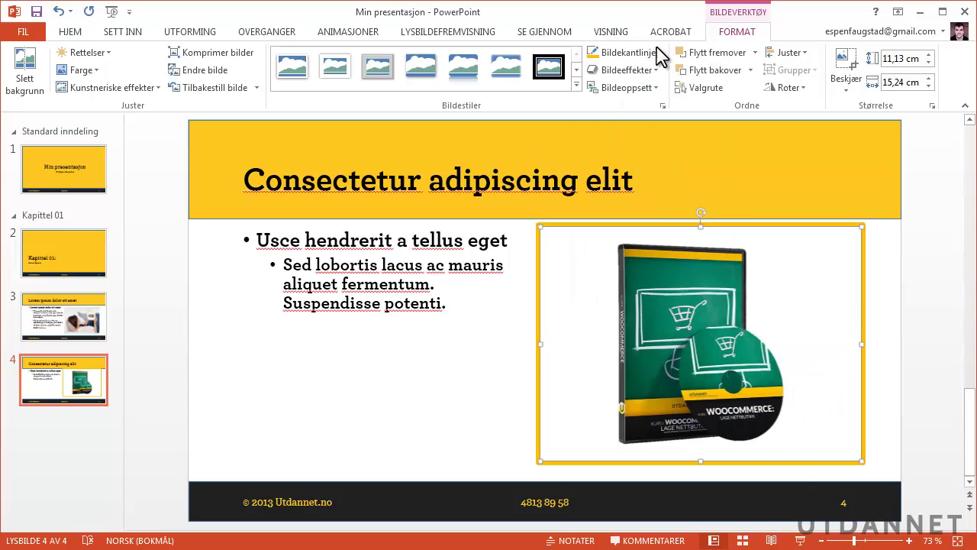
pyautogui.click(610, 51)
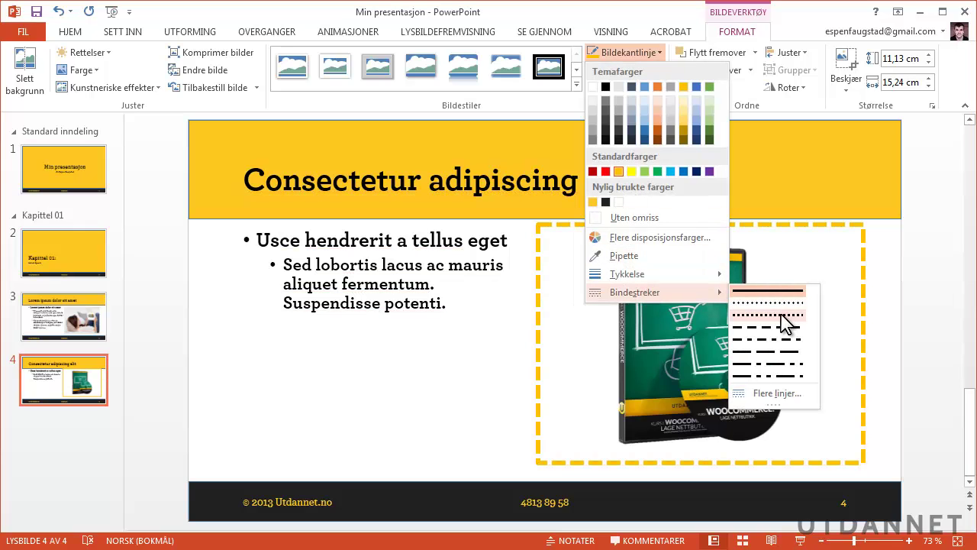
pyautogui.click(784, 315)
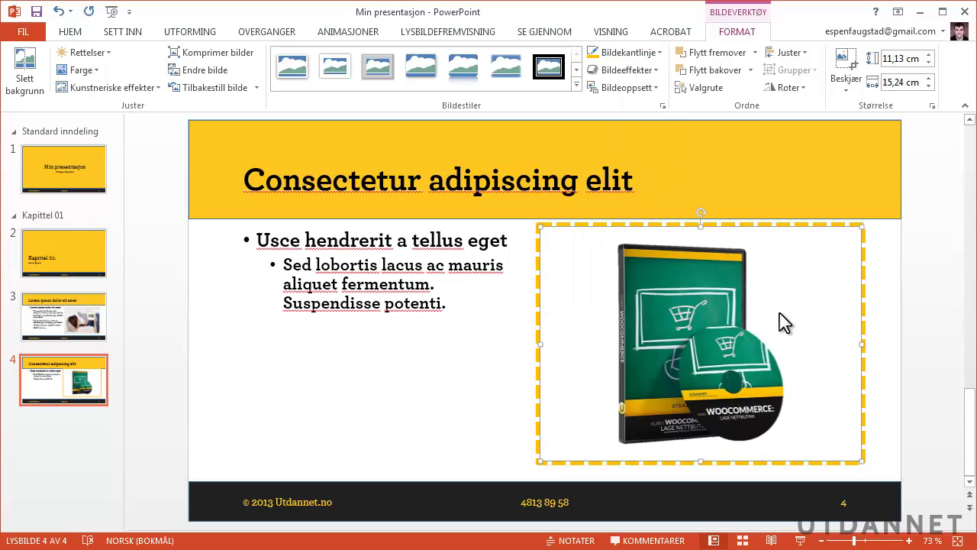
pyautogui.click(615, 70)
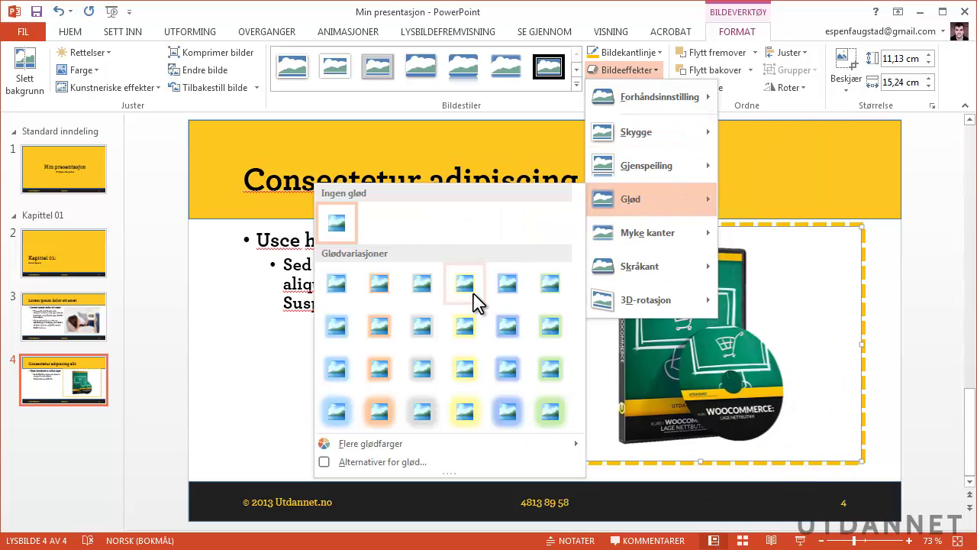
pyautogui.moveTo(630, 199)
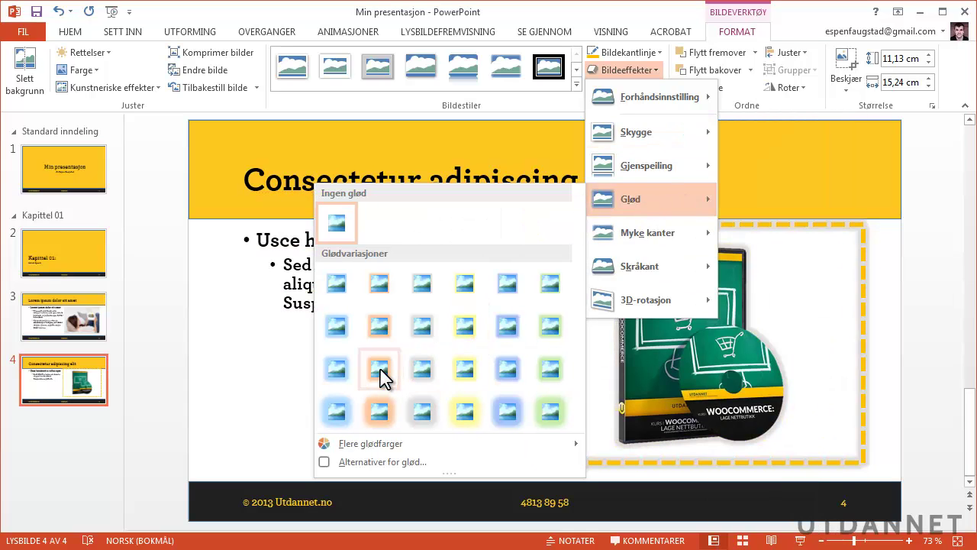
pyautogui.click(603, 77)
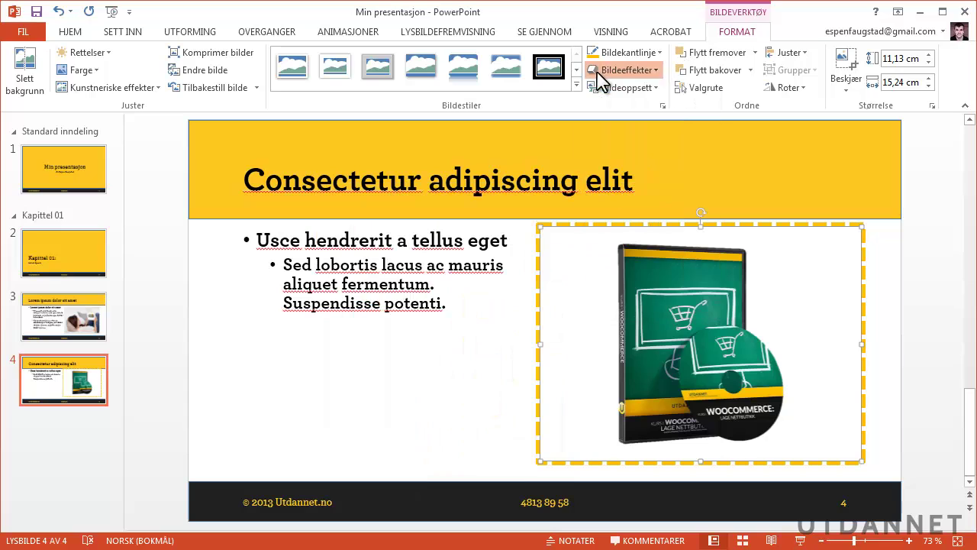
pyautogui.click(615, 90)
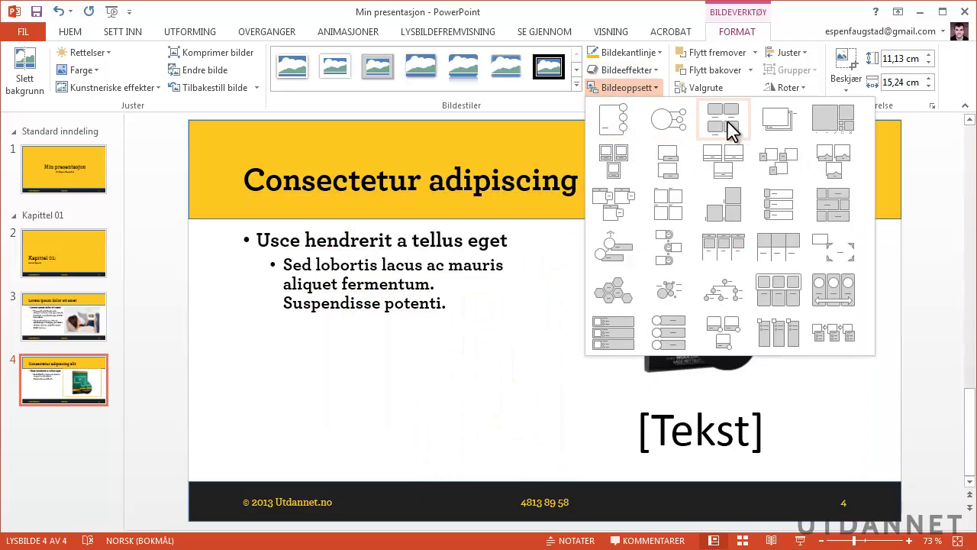
pyautogui.click(726, 203)
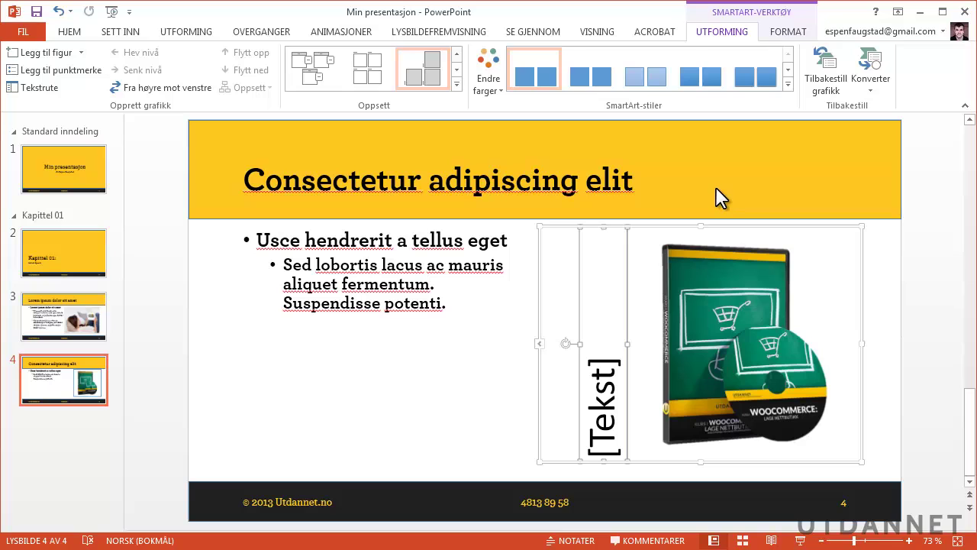
pyautogui.hotkey('ctrl', 'z')
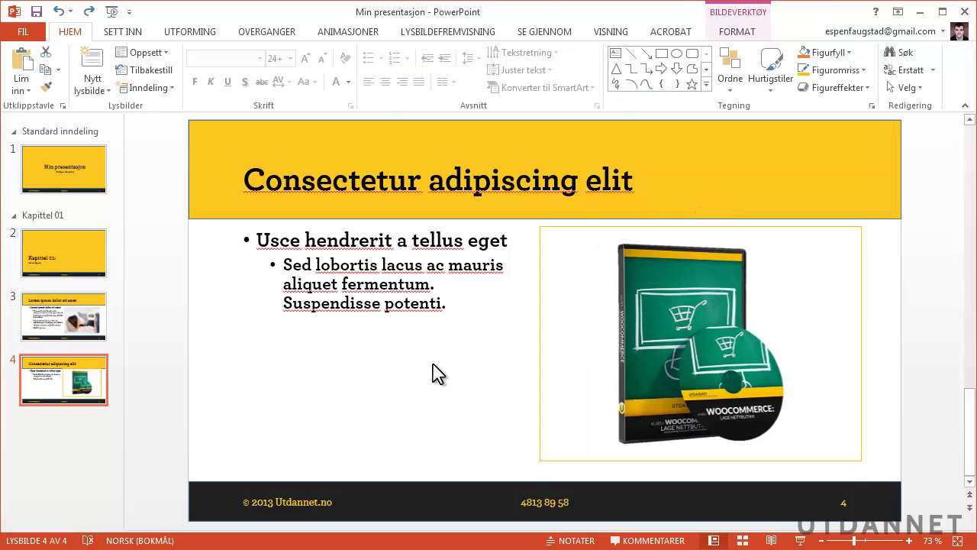
pyautogui.click(458, 362)
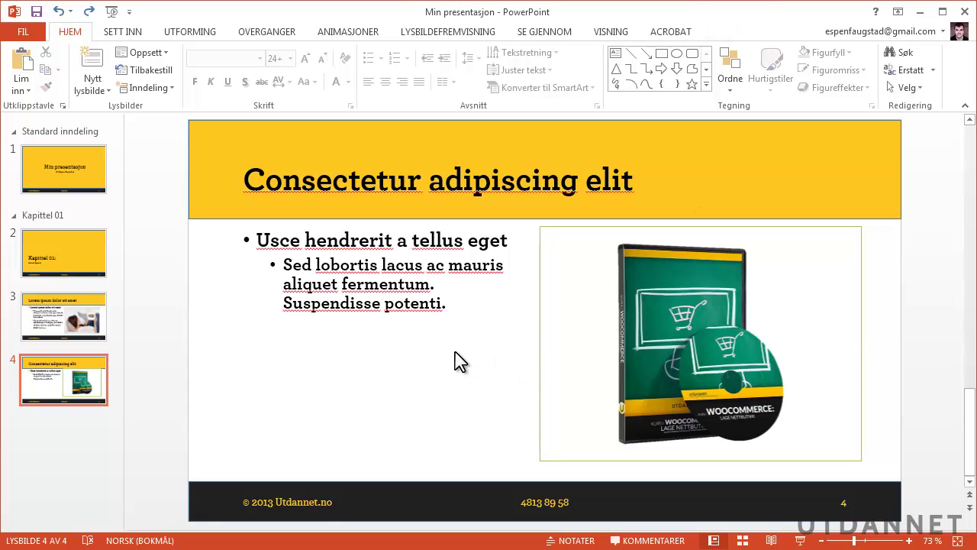
pyautogui.click(654, 301)
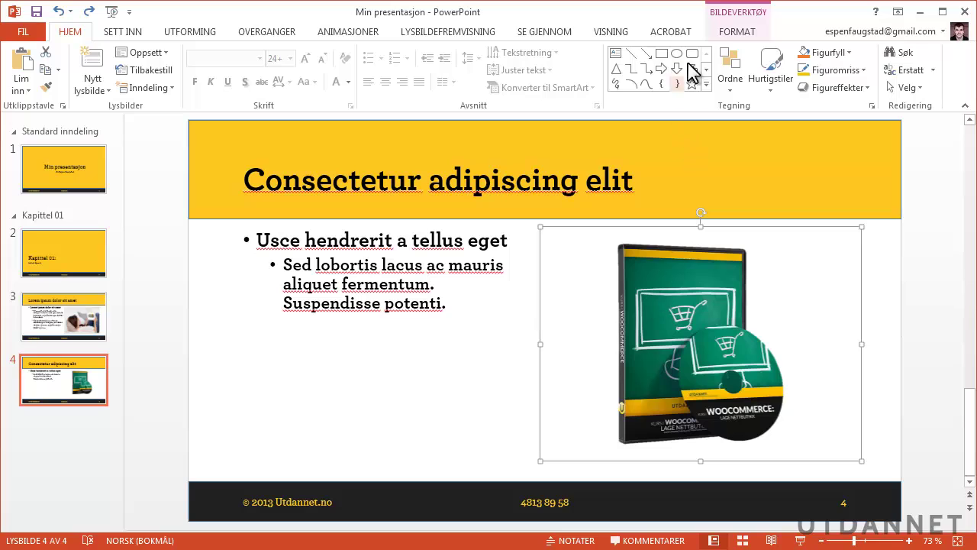
pyautogui.click(728, 32)
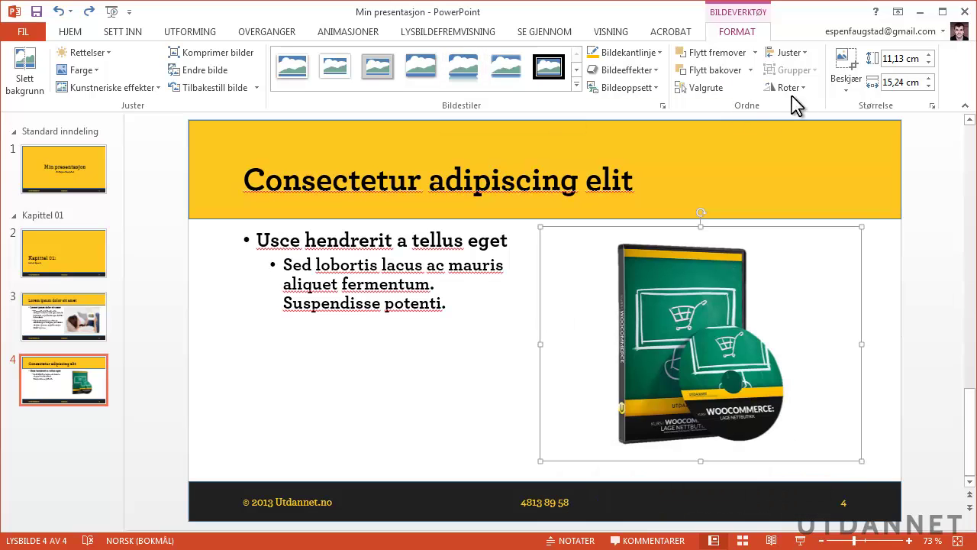
pyautogui.click(491, 344)
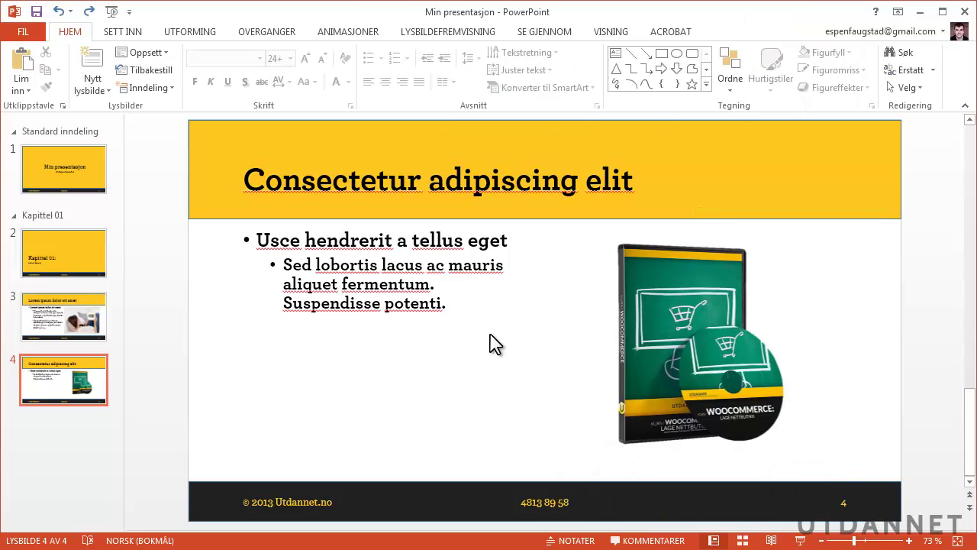
# Insert the Kurs-i-Facebook picture onto slide 4.
pyautogui.click(124, 32)
pyautogui.click(106, 74)
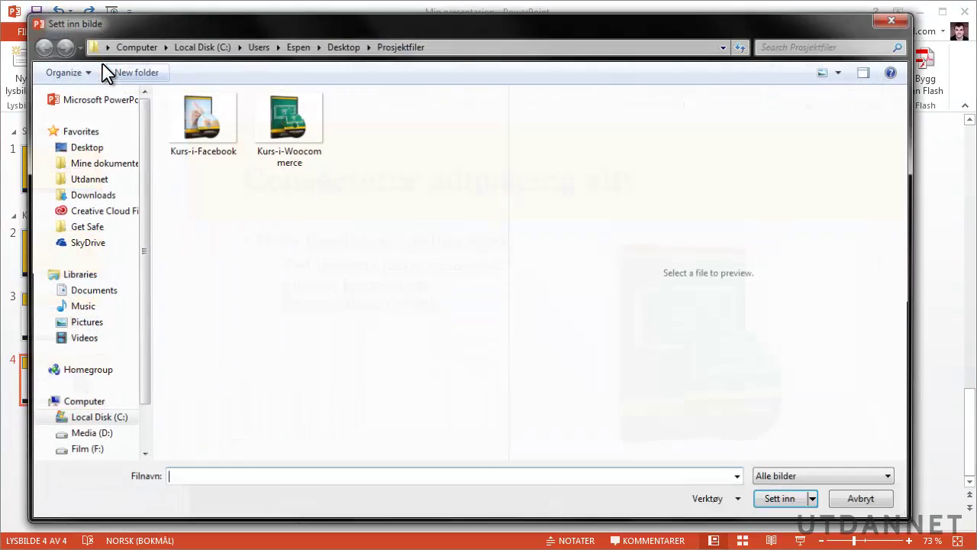
pyautogui.click(197, 122)
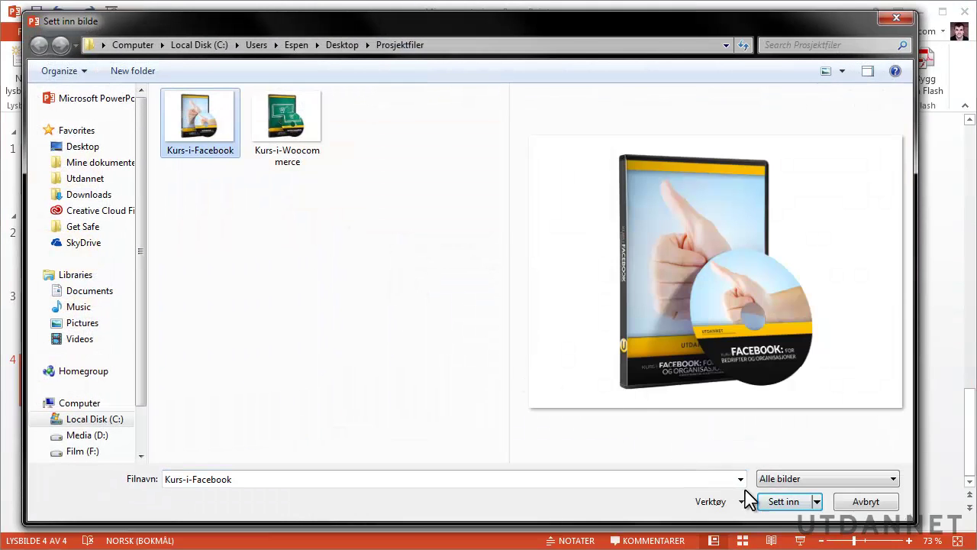
pyautogui.click(780, 500)
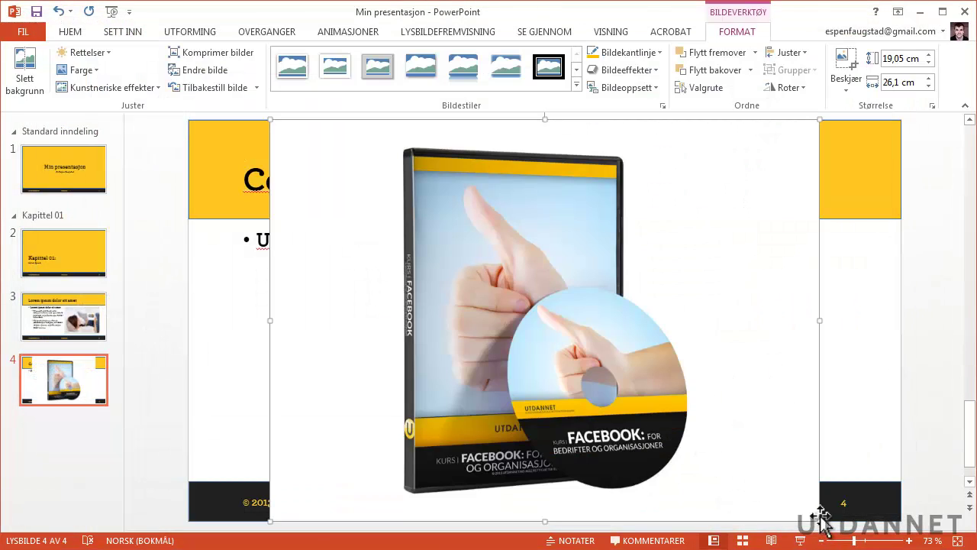
# Resize the Facebook picture to 9.27 × 12.7 cm and place it over the WooCommerce box.
pyautogui.moveTo(819, 519); pyautogui.dragTo(598, 356)
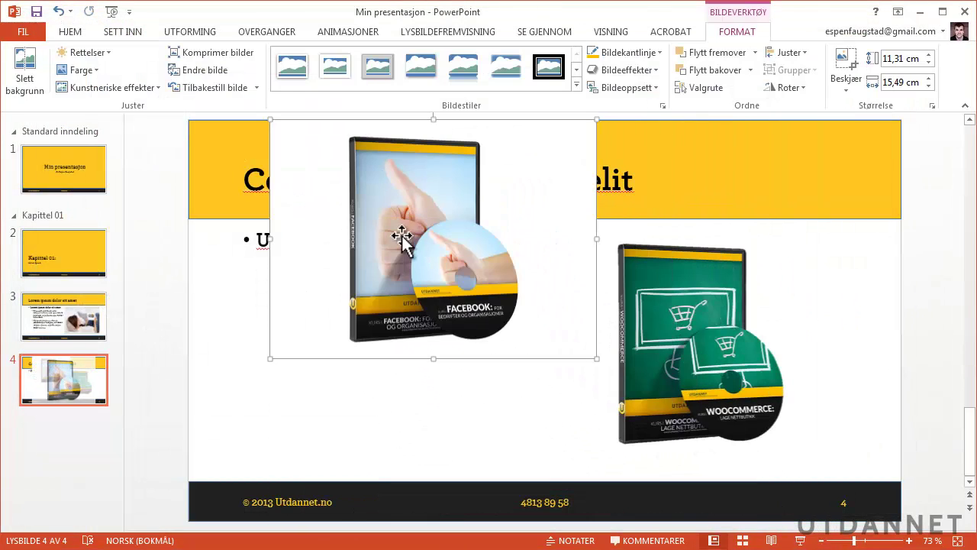
pyautogui.moveTo(404, 233)
pyautogui.mouseDown()
pyautogui.moveTo(500, 329)
pyautogui.moveTo(532, 328)
pyautogui.mouseUp()
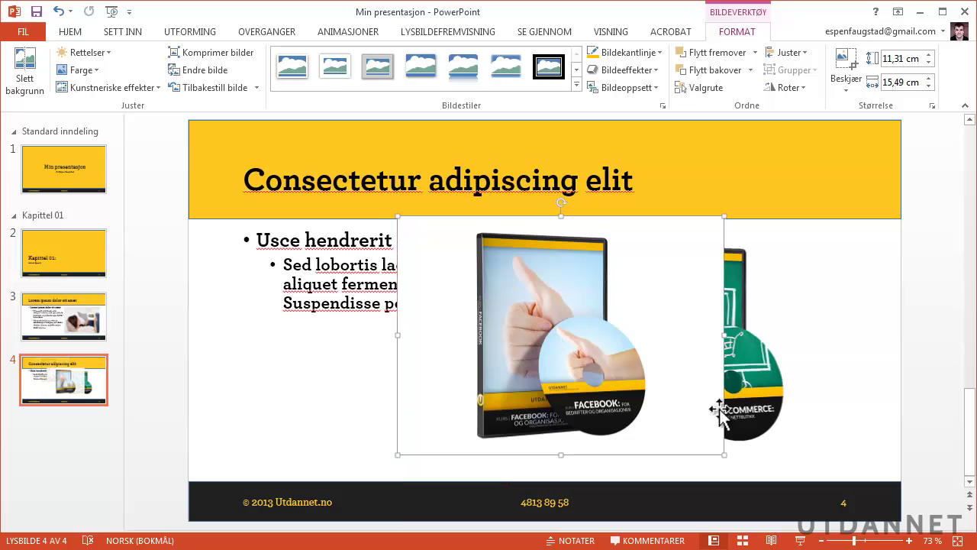
pyautogui.moveTo(718, 447); pyautogui.dragTo(663, 412)
pyautogui.moveTo(562, 327); pyautogui.dragTo(629, 362)
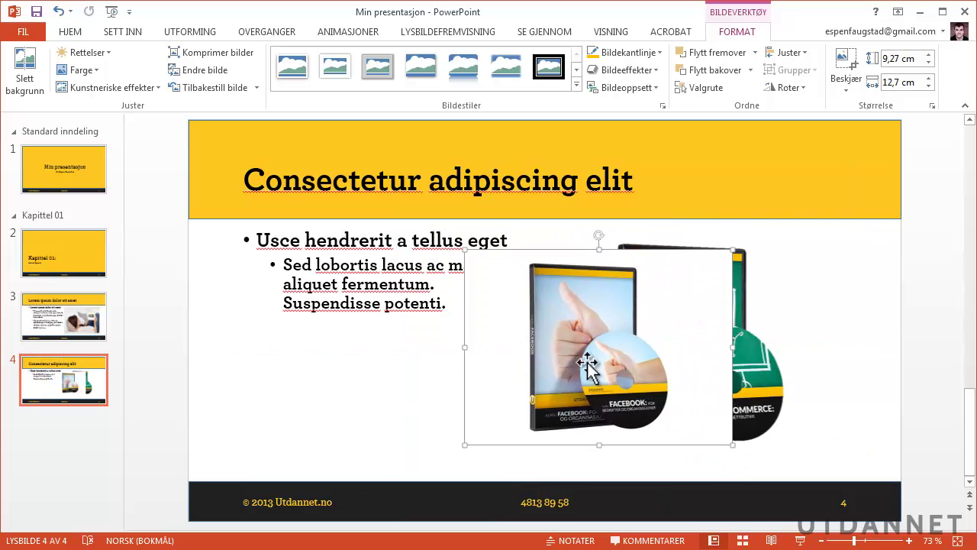
# Start background removal on the Facebook picture, fitting the keep area's edges around the box and disc.
pyautogui.click(19, 61)
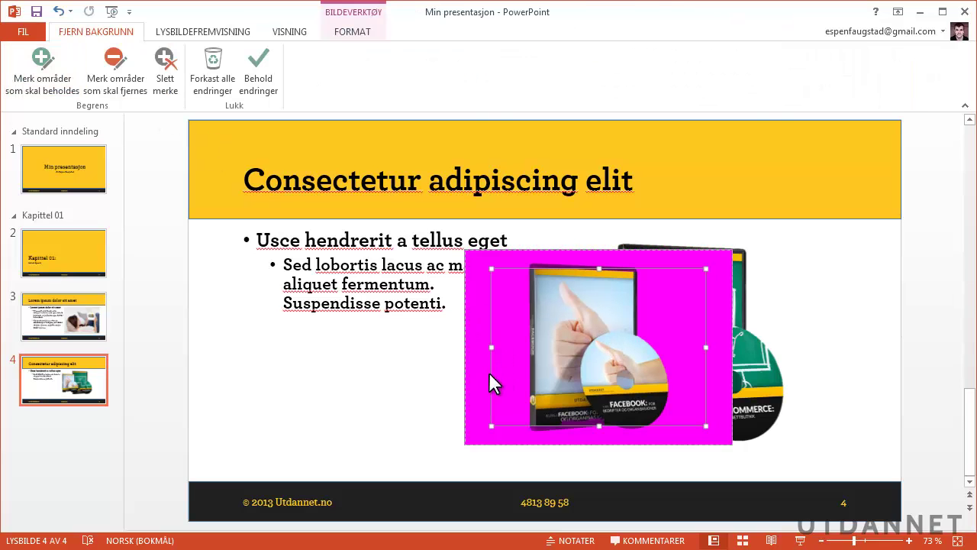
pyautogui.moveTo(491, 347); pyautogui.dragTo(519, 348)
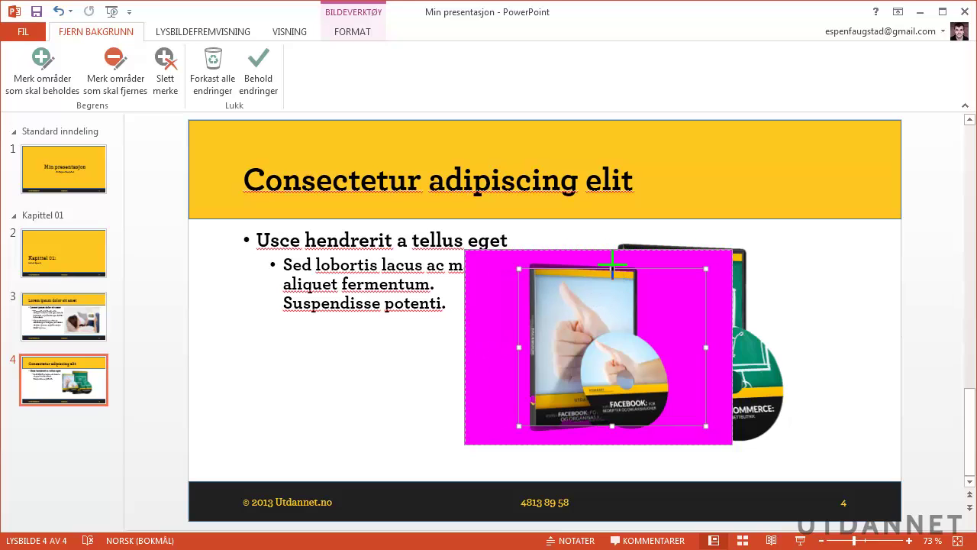
pyautogui.moveTo(612, 267); pyautogui.dragTo(610, 259)
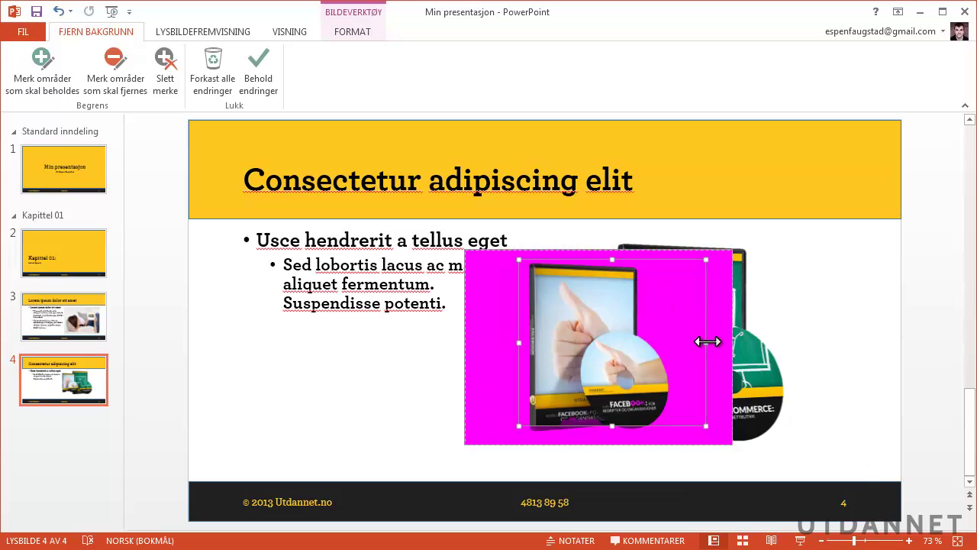
pyautogui.moveTo(706, 341); pyautogui.dragTo(675, 343)
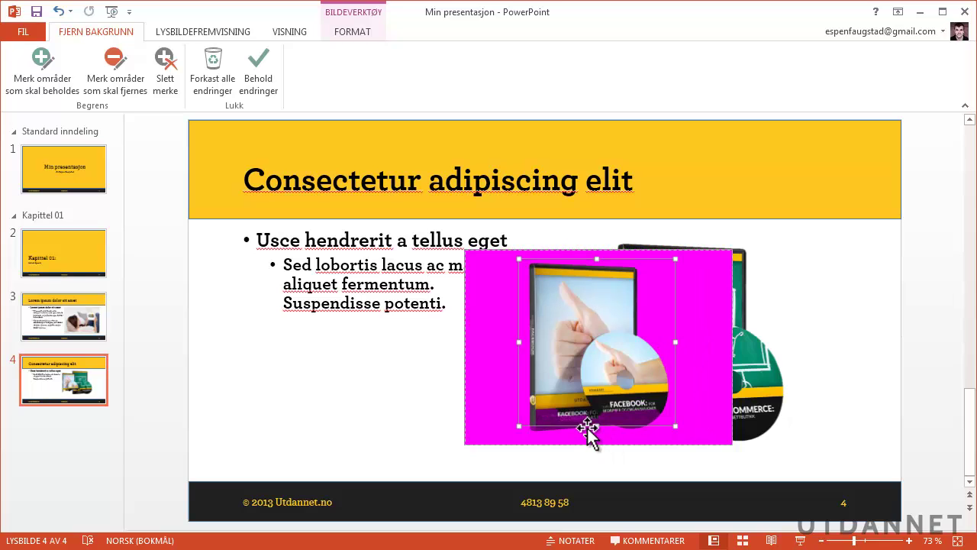
pyautogui.moveTo(595, 425); pyautogui.dragTo(596, 436)
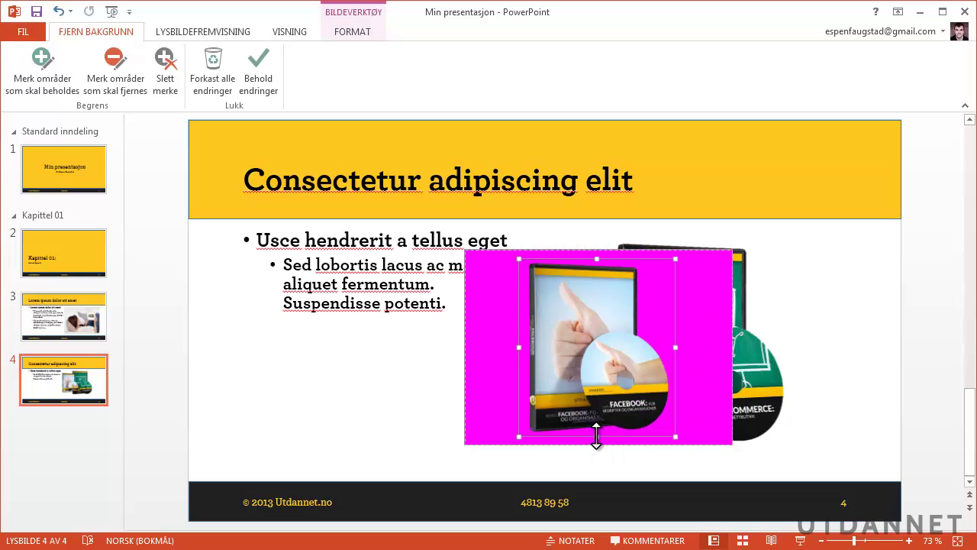
# Keep the Facebook cut-out, nudge it right, send it back a layer, and shift WooCommerce left.
pyautogui.click(256, 76)
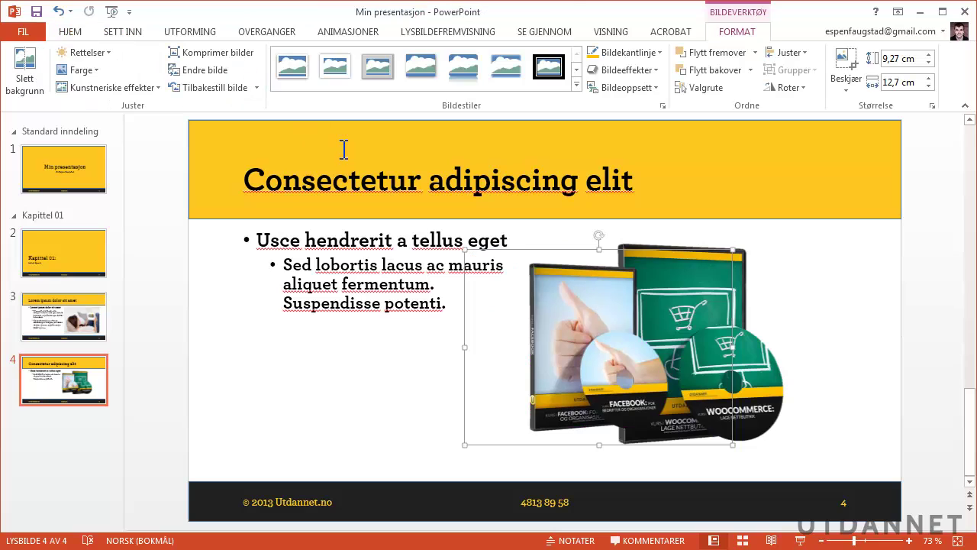
pyautogui.moveTo(584, 374)
pyautogui.mouseDown()
pyautogui.moveTo(615, 374)
pyautogui.moveTo(610, 365)
pyautogui.mouseUp()
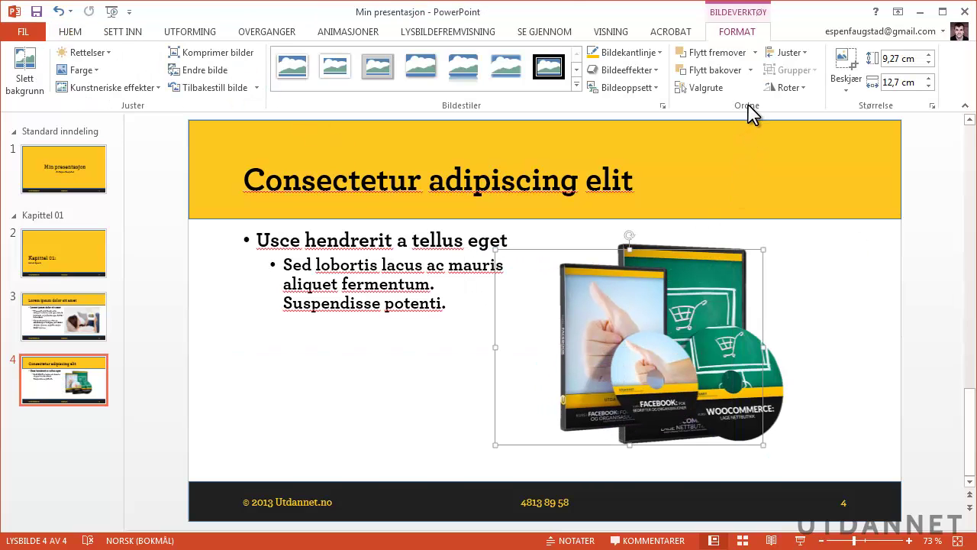
pyautogui.moveTo(593, 349); pyautogui.dragTo(600, 343)
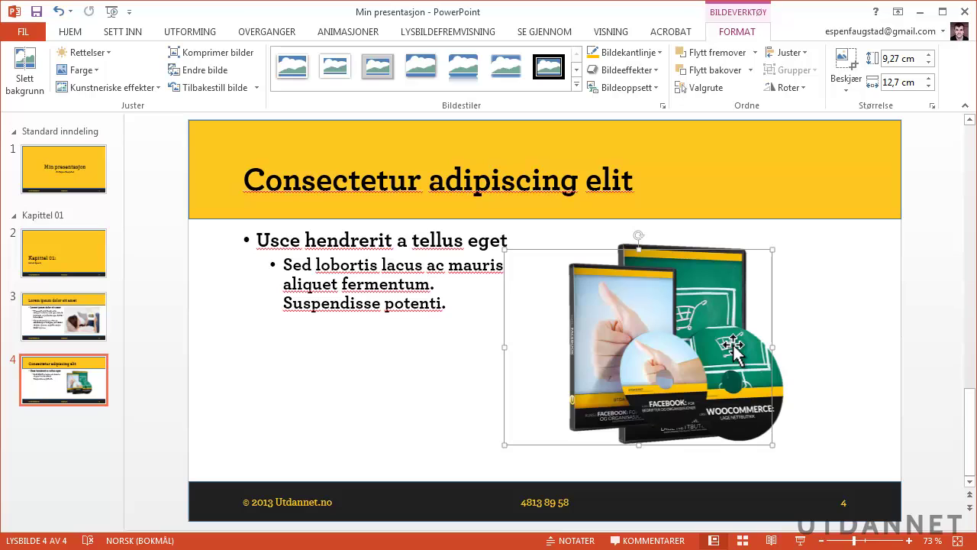
pyautogui.click(718, 77)
pyautogui.moveTo(685, 349)
pyautogui.mouseDown()
pyautogui.moveTo(712, 346)
pyautogui.moveTo(504, 326)
pyautogui.moveTo(429, 338)
pyautogui.mouseUp()
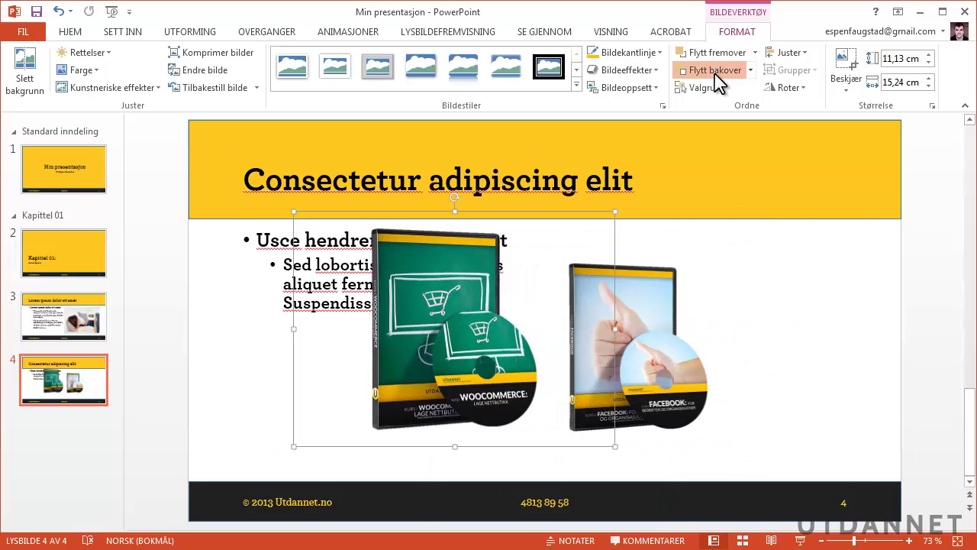
# Send the WooCommerce picture behind the bullet text and move both boxes to the slide's right.
pyautogui.click(718, 77)
pyautogui.click(718, 77)
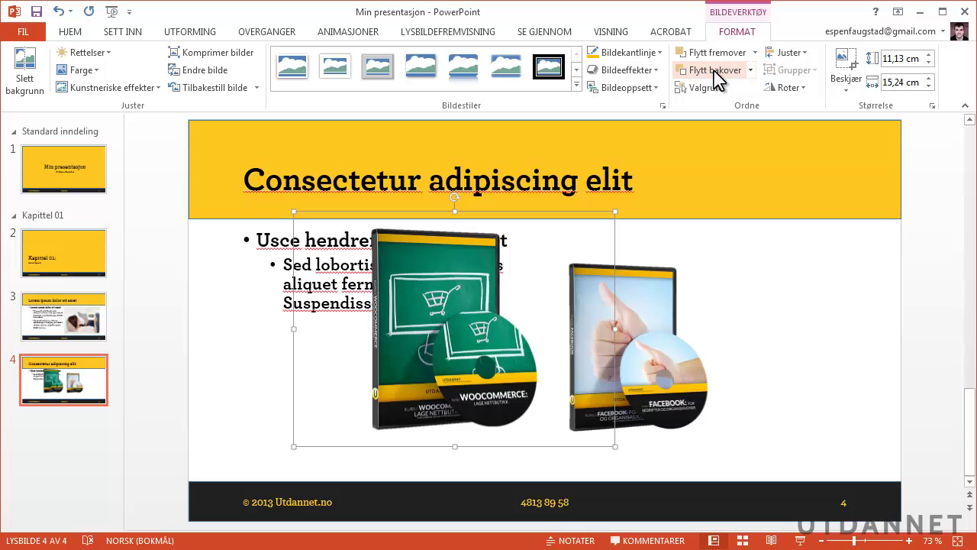
pyautogui.click(718, 77)
pyautogui.click(718, 77)
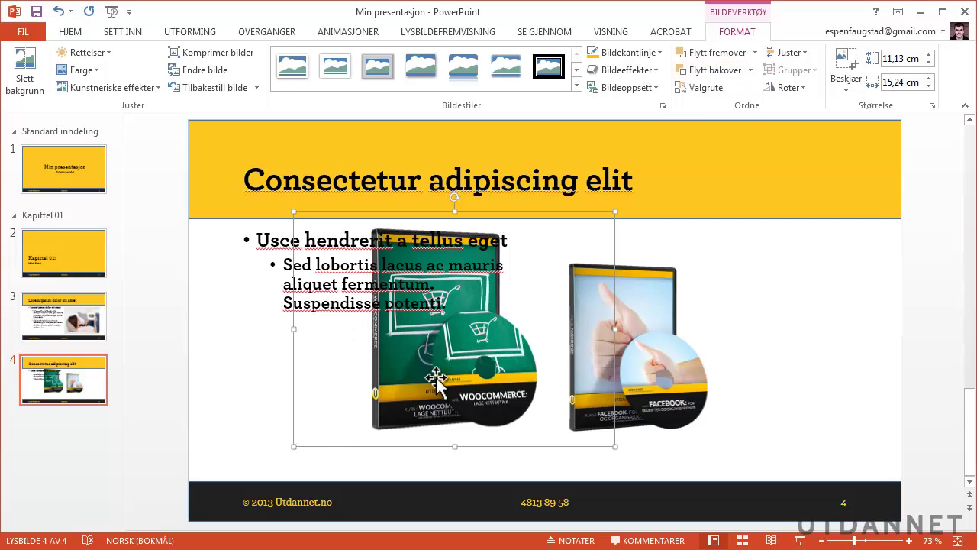
pyautogui.moveTo(447, 404)
pyautogui.mouseDown()
pyautogui.moveTo(593, 412)
pyautogui.moveTo(883, 404)
pyautogui.mouseUp()
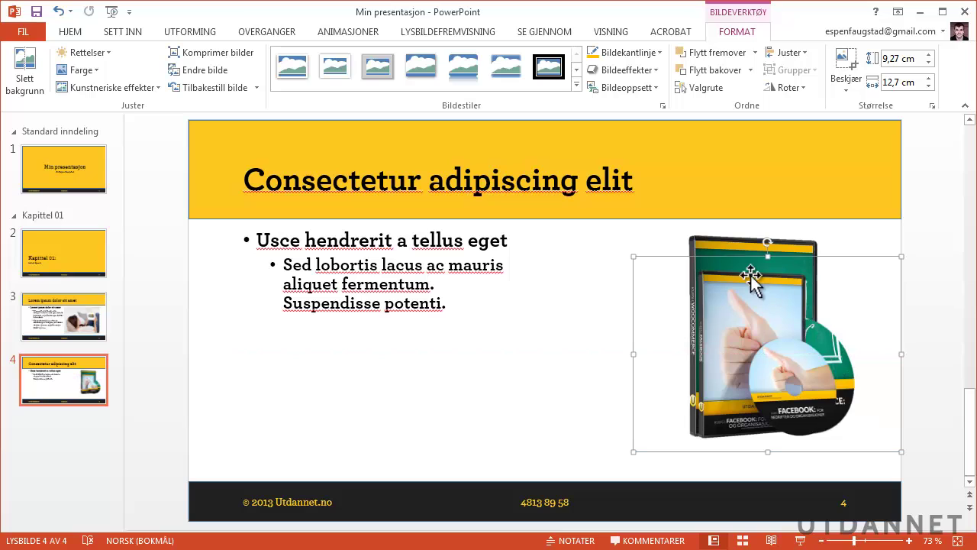
pyautogui.moveTo(704, 253); pyautogui.dragTo(655, 274)
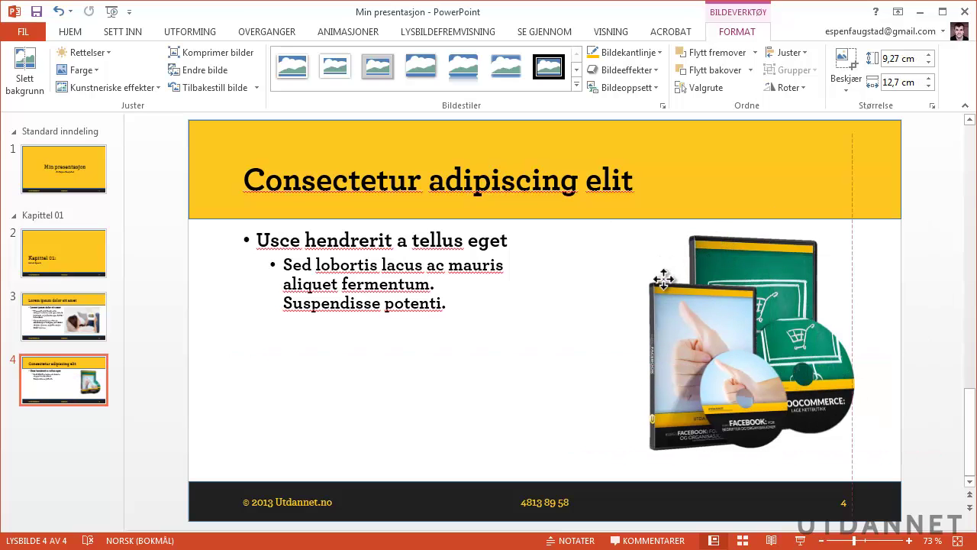
pyautogui.moveTo(780, 250)
pyautogui.mouseDown()
pyautogui.moveTo(668, 255)
pyautogui.moveTo(701, 255)
pyautogui.mouseUp()
# Overlap the Facebook box lower-right of WooCommerce and bring it in front.
pyautogui.click(689, 342)
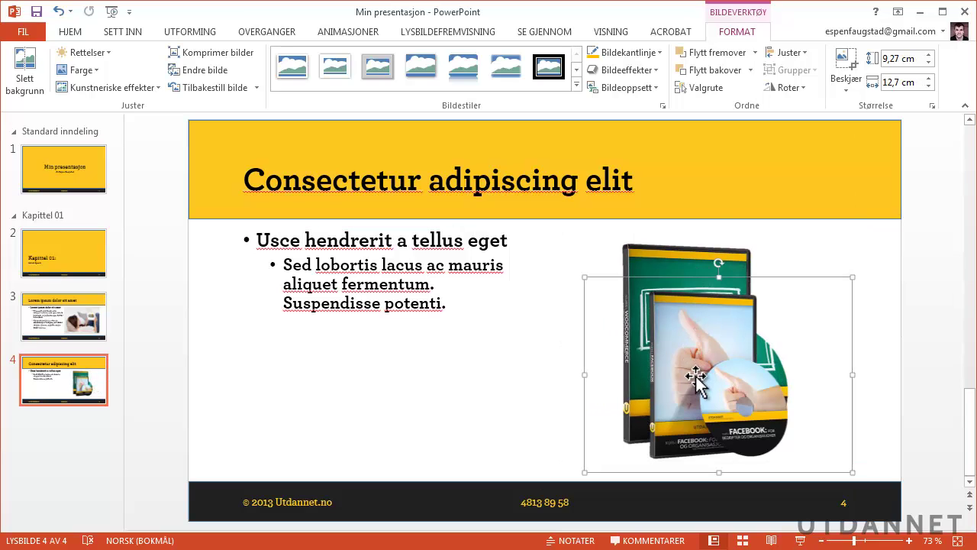
pyautogui.moveTo(700, 377); pyautogui.dragTo(740, 374)
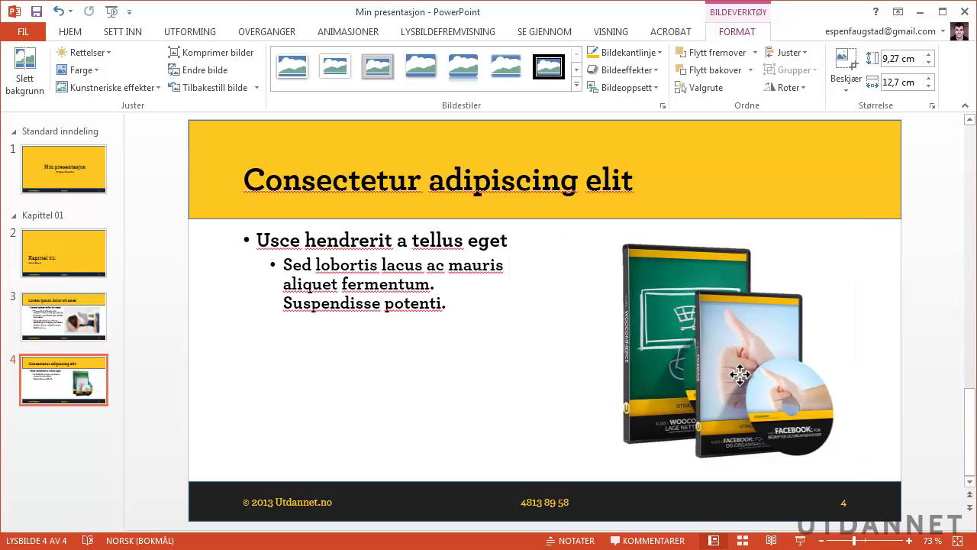
pyautogui.click(725, 71)
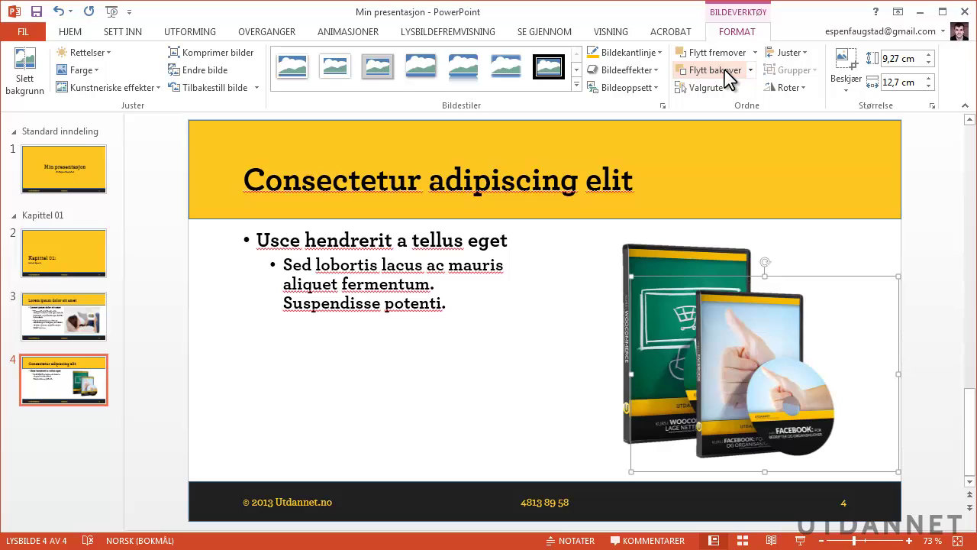
pyautogui.click(726, 71)
pyautogui.click(726, 71)
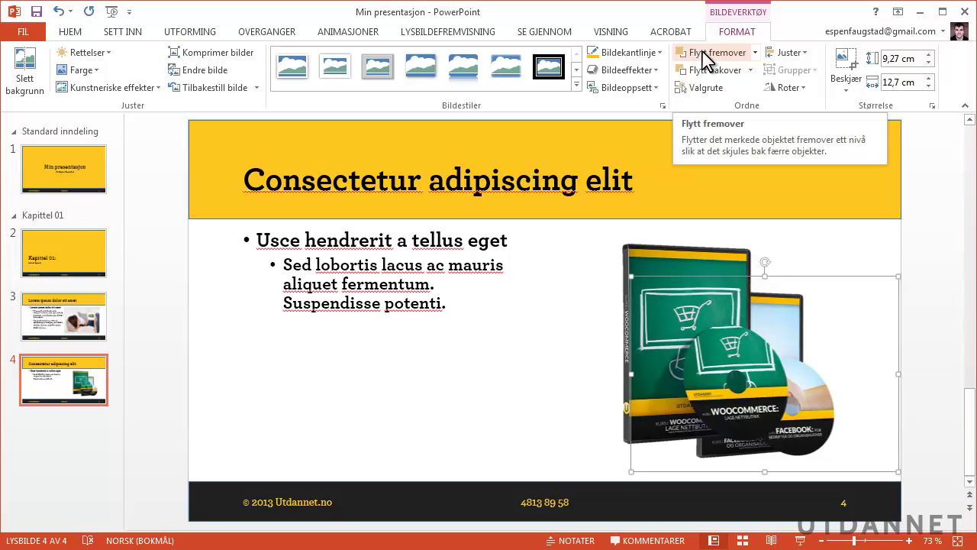
pyautogui.click(708, 58)
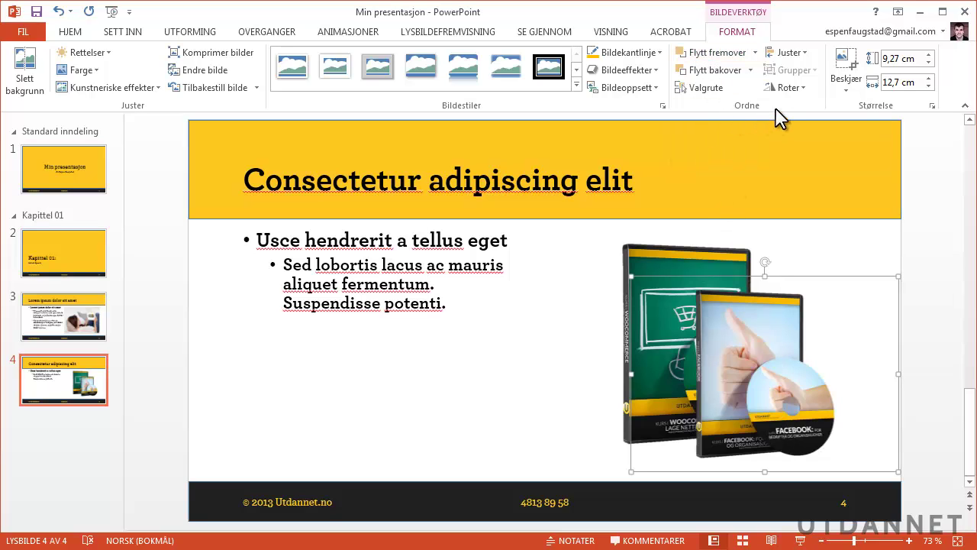